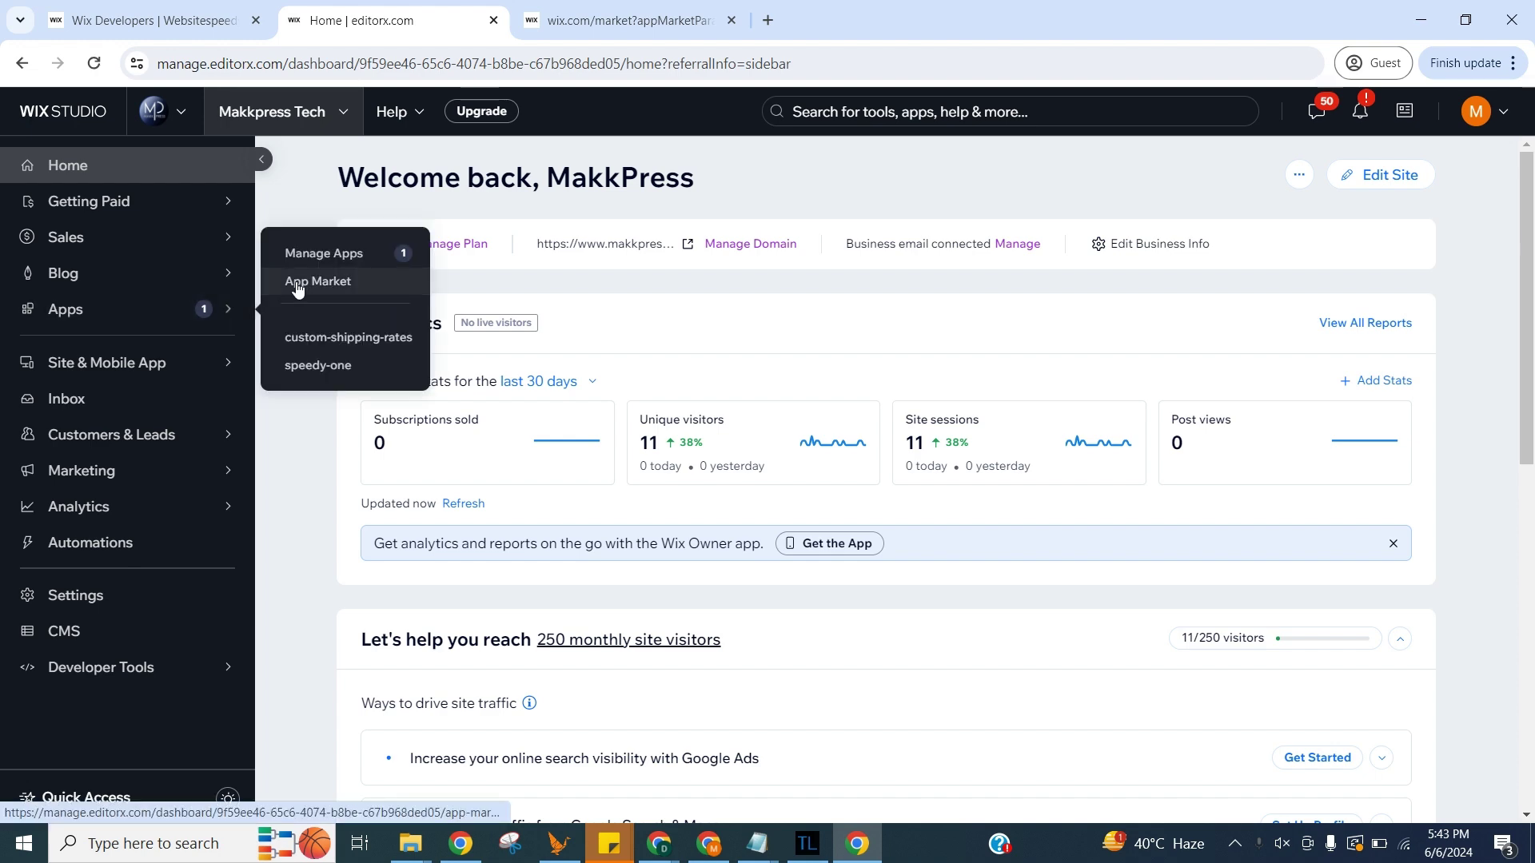
Open the App Market and focus its search box to look up Websitespeedy
{"action": "left_click", "coordinate": [300, 282]}
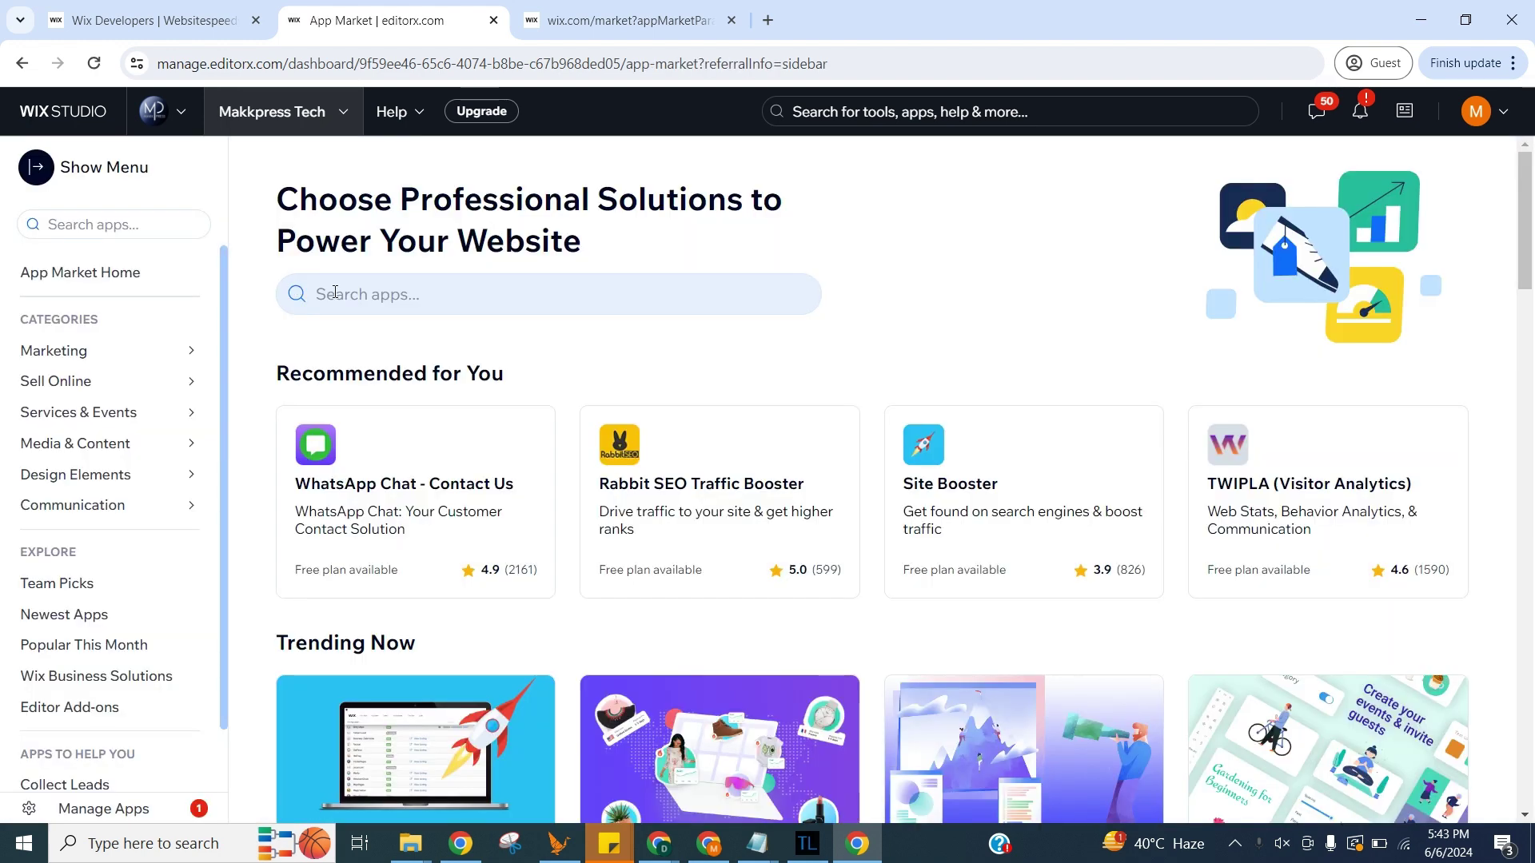
{"action": "left_click", "coordinate": [336, 293]}
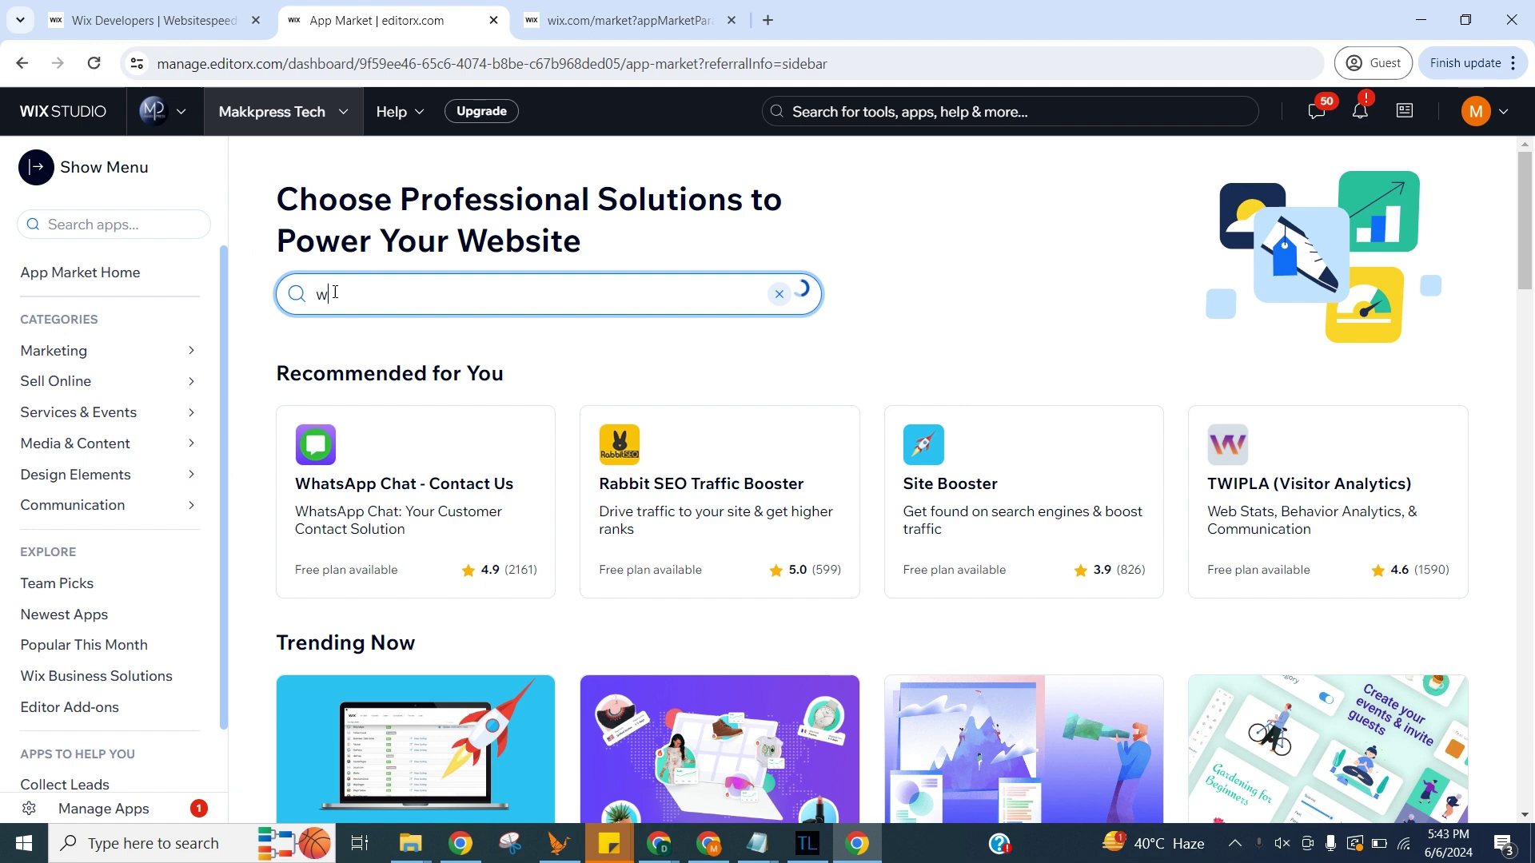
{"action": "type", "text": "websitespeedy"}
Add Websitespeedy to the Makkpress Tech site and accept its permissions
{"action": "left_click", "coordinate": [613, 21]}
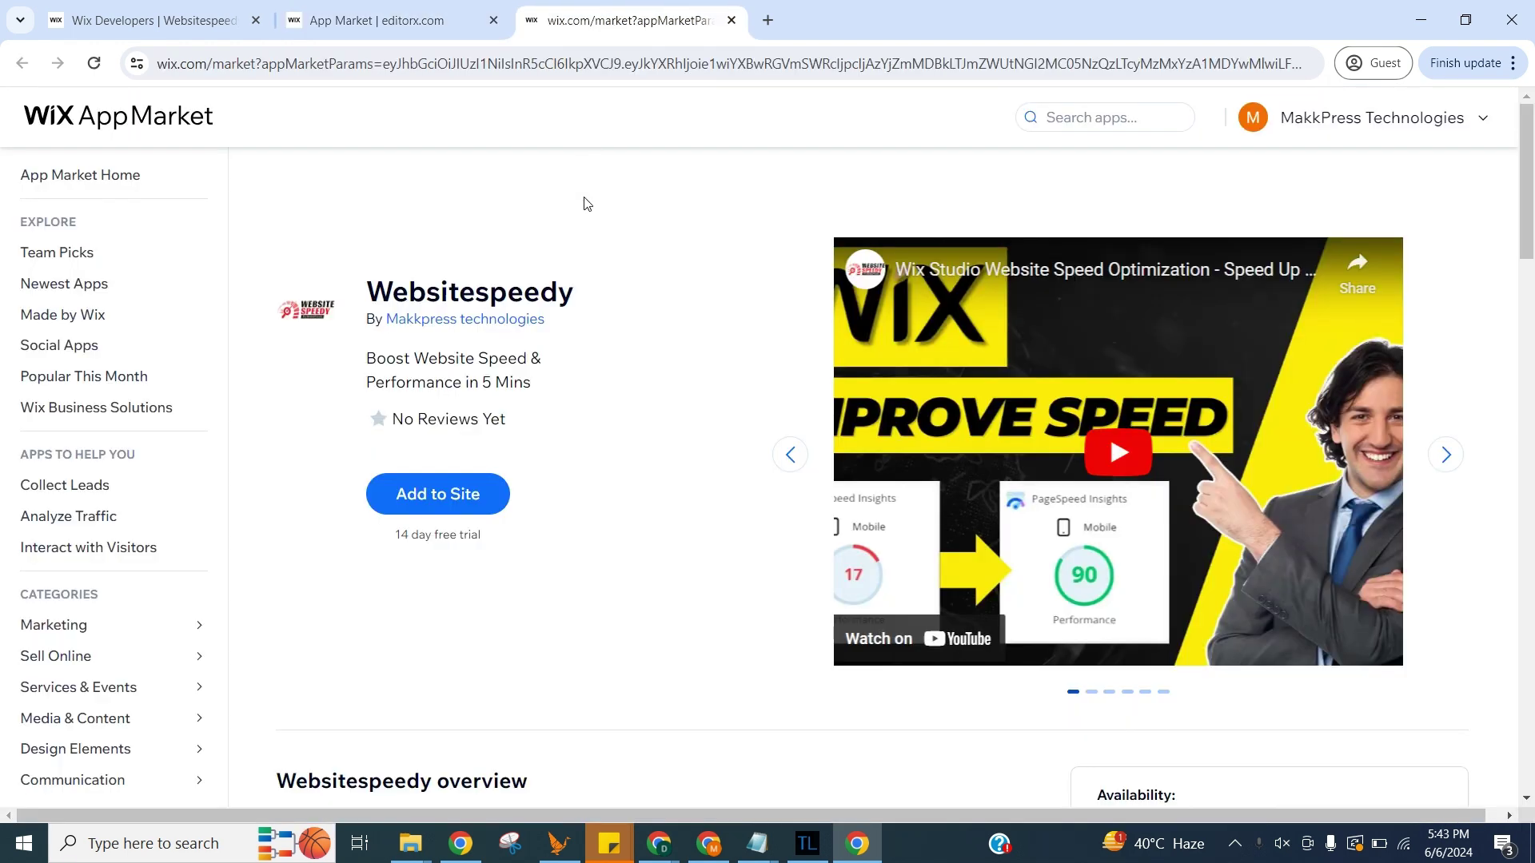
{"action": "left_click", "coordinate": [496, 509]}
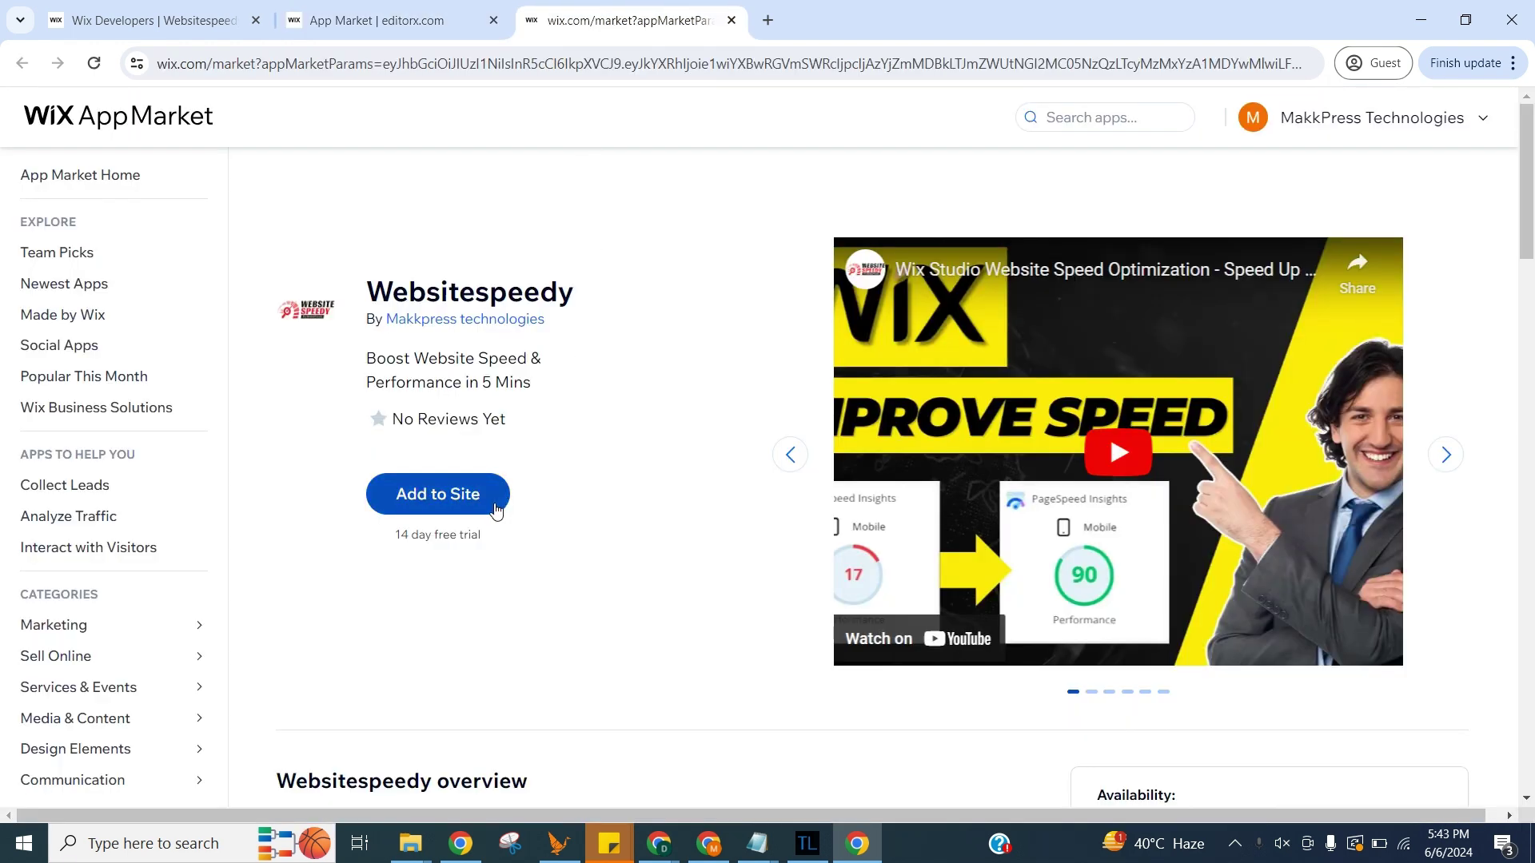
{"action": "left_click", "coordinate": [995, 390]}
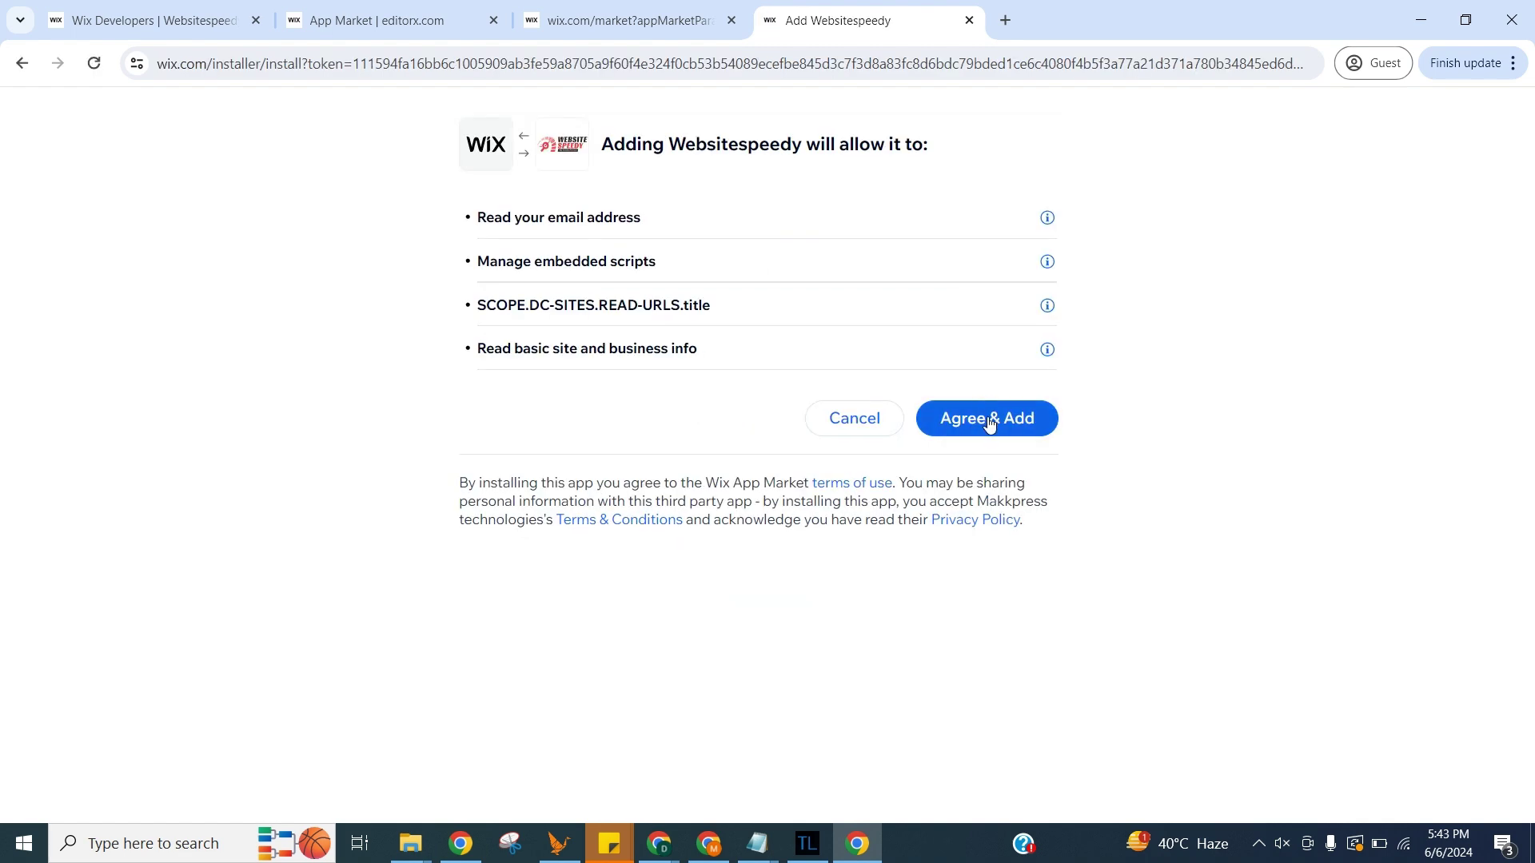
{"action": "left_click", "coordinate": [988, 417]}
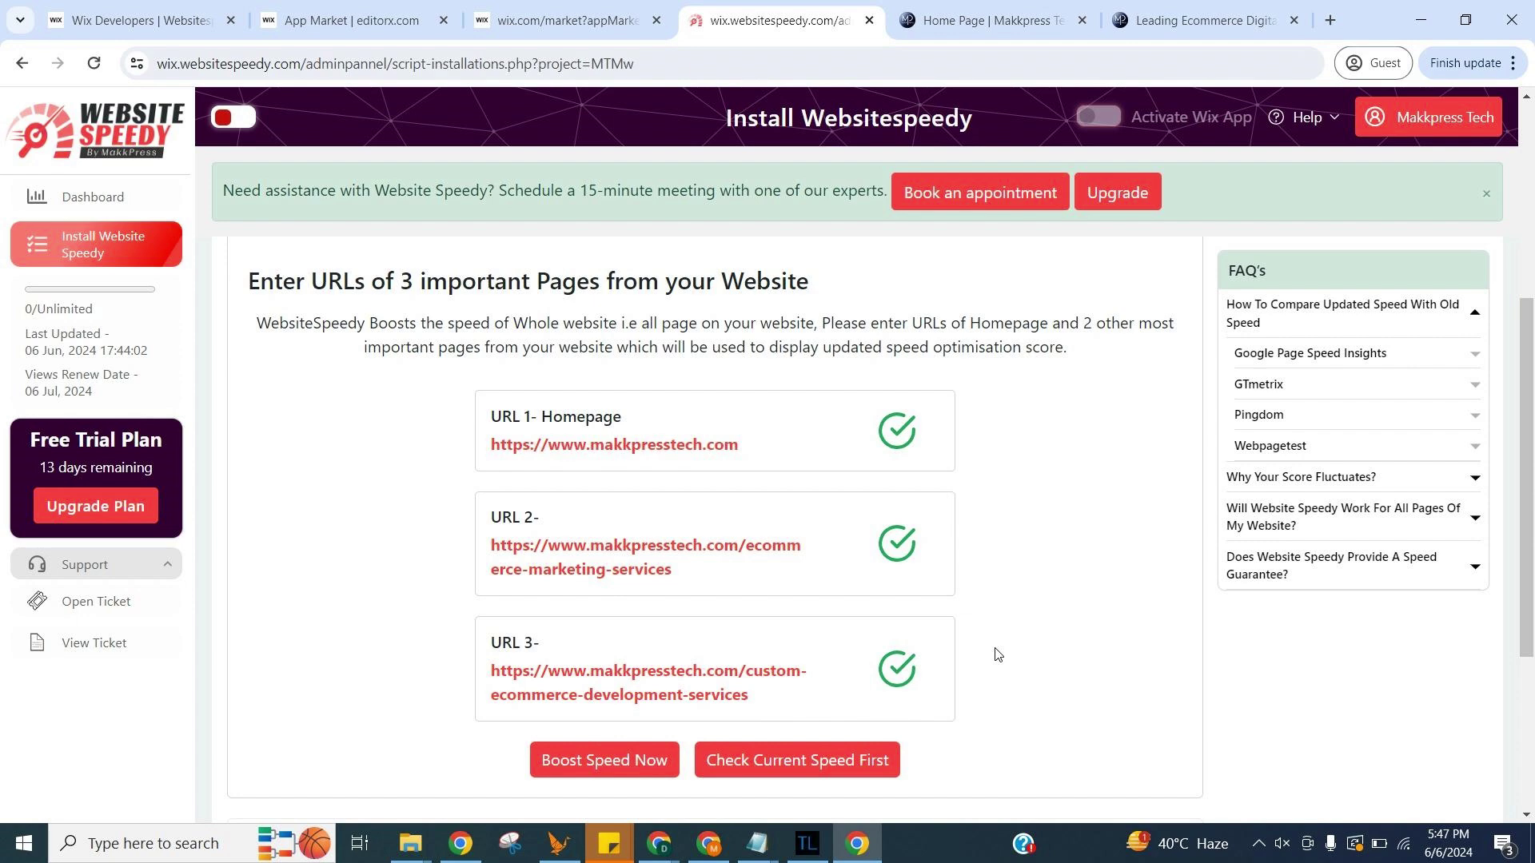
Submit the three page URLs, then review the PageSpeed, GTmetrix and Pingdom baseline reports
{"action": "left_click", "coordinate": [656, 765]}
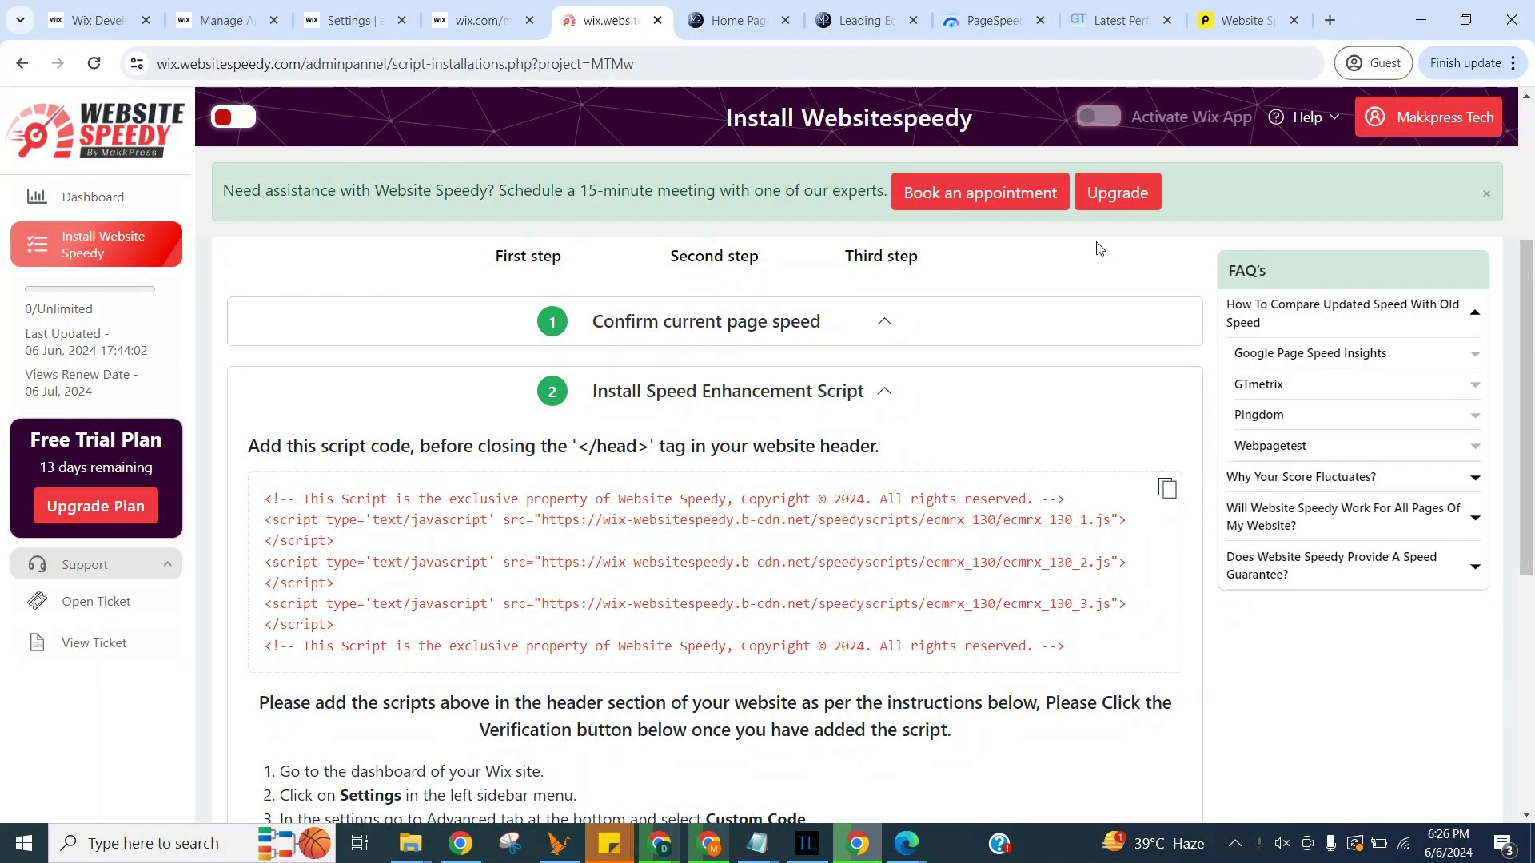
{"action": "left_click", "coordinate": [993, 20]}
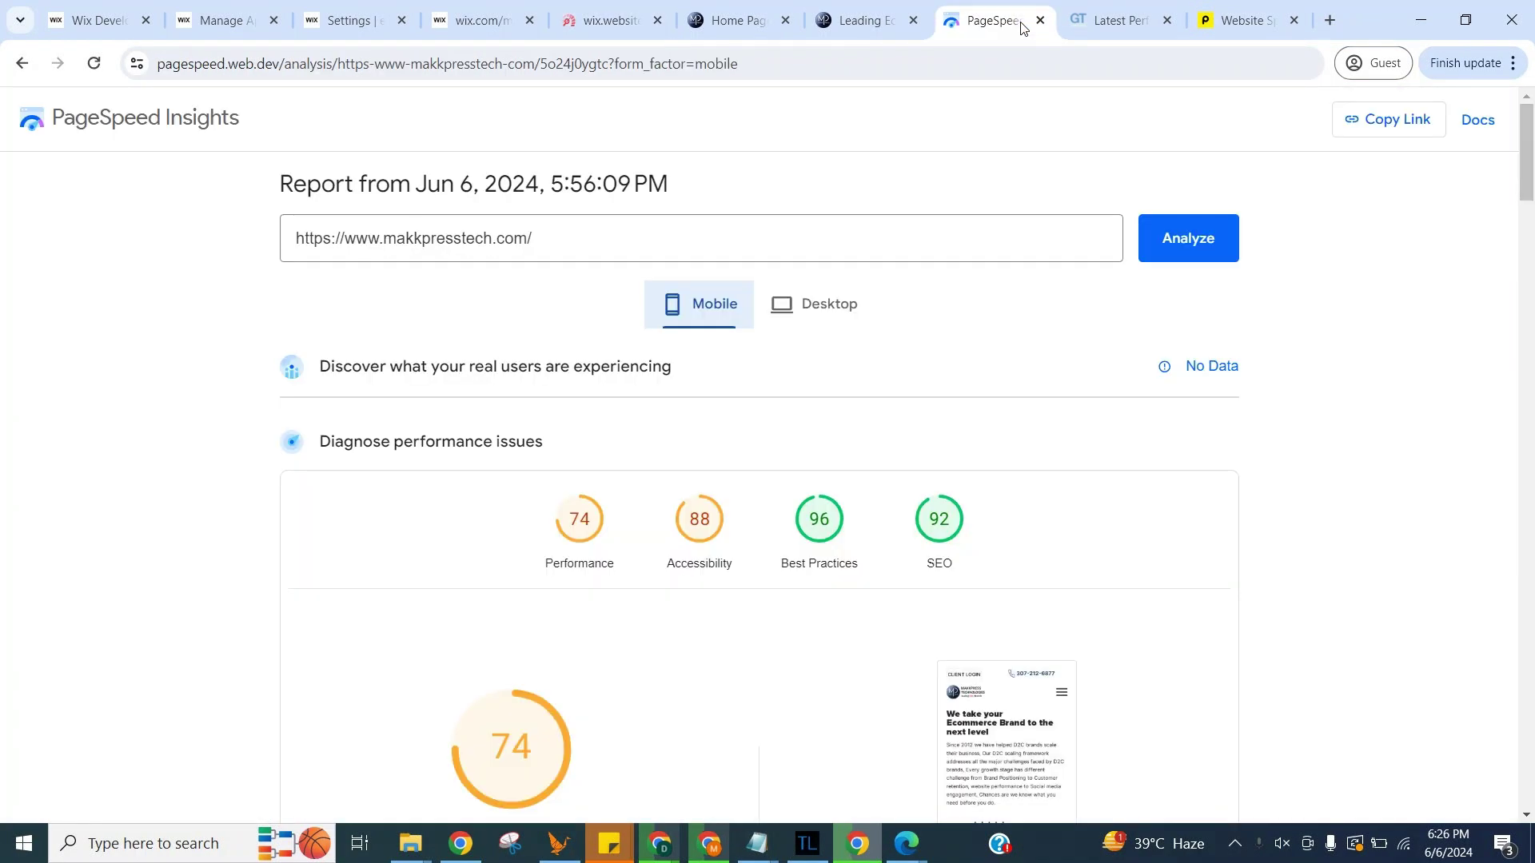
{"action": "left_click", "coordinate": [1117, 20]}
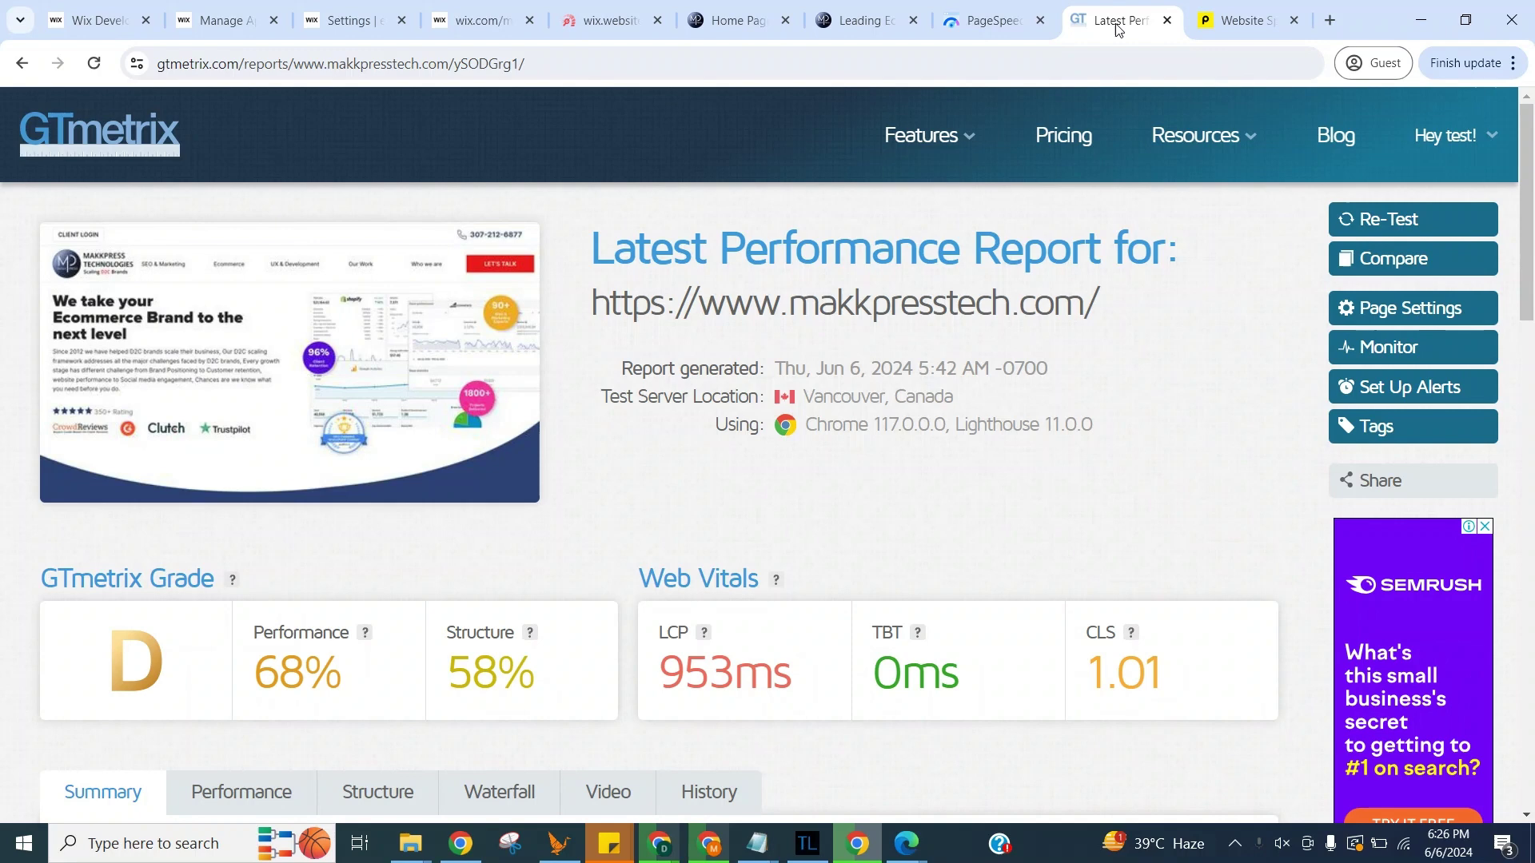
{"action": "left_click", "coordinate": [1241, 20]}
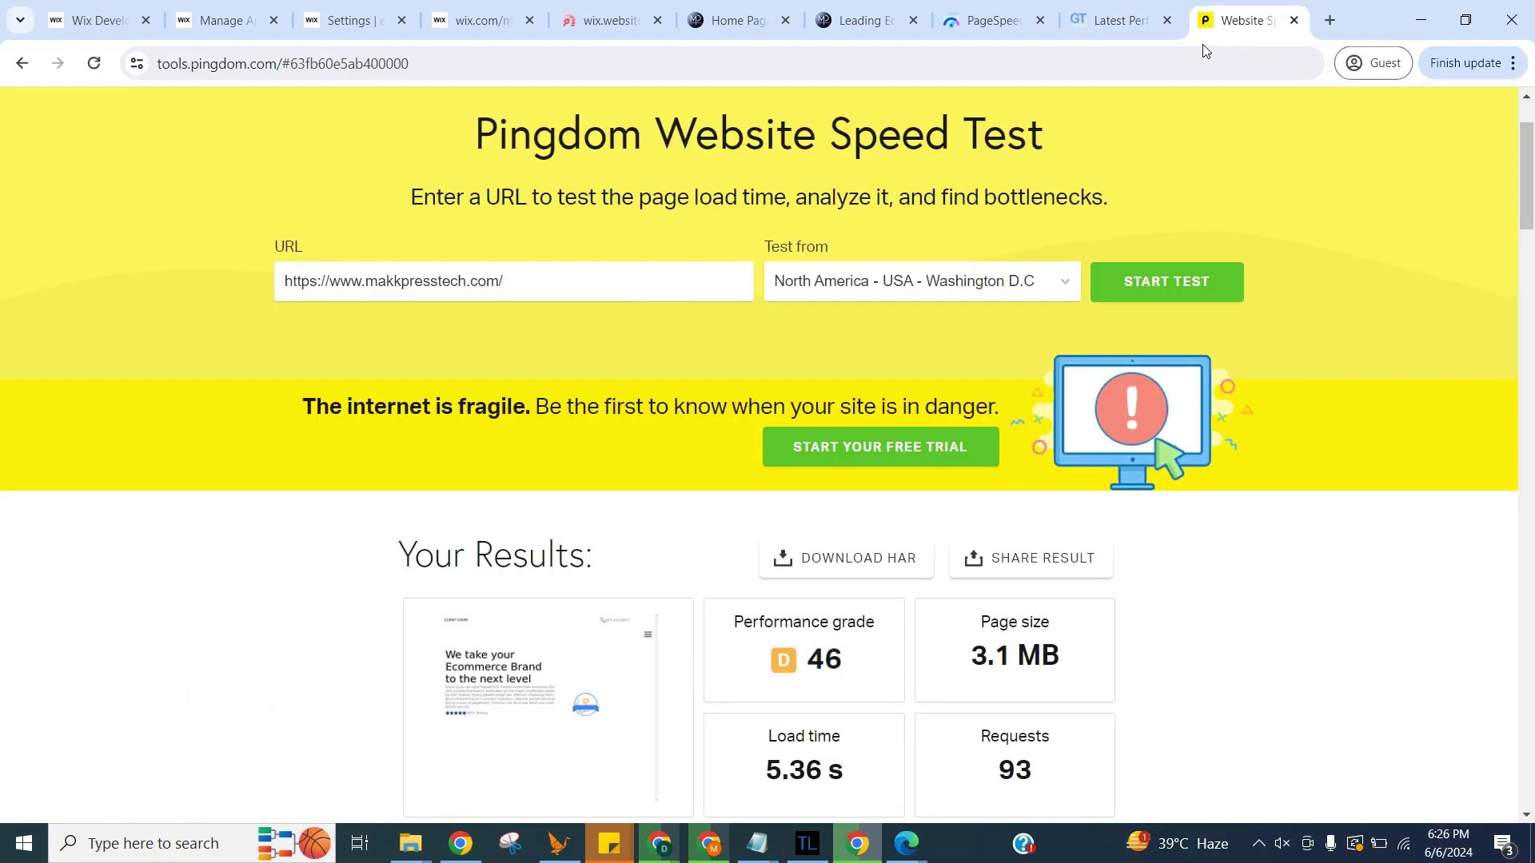
{"action": "left_click", "coordinate": [610, 20]}
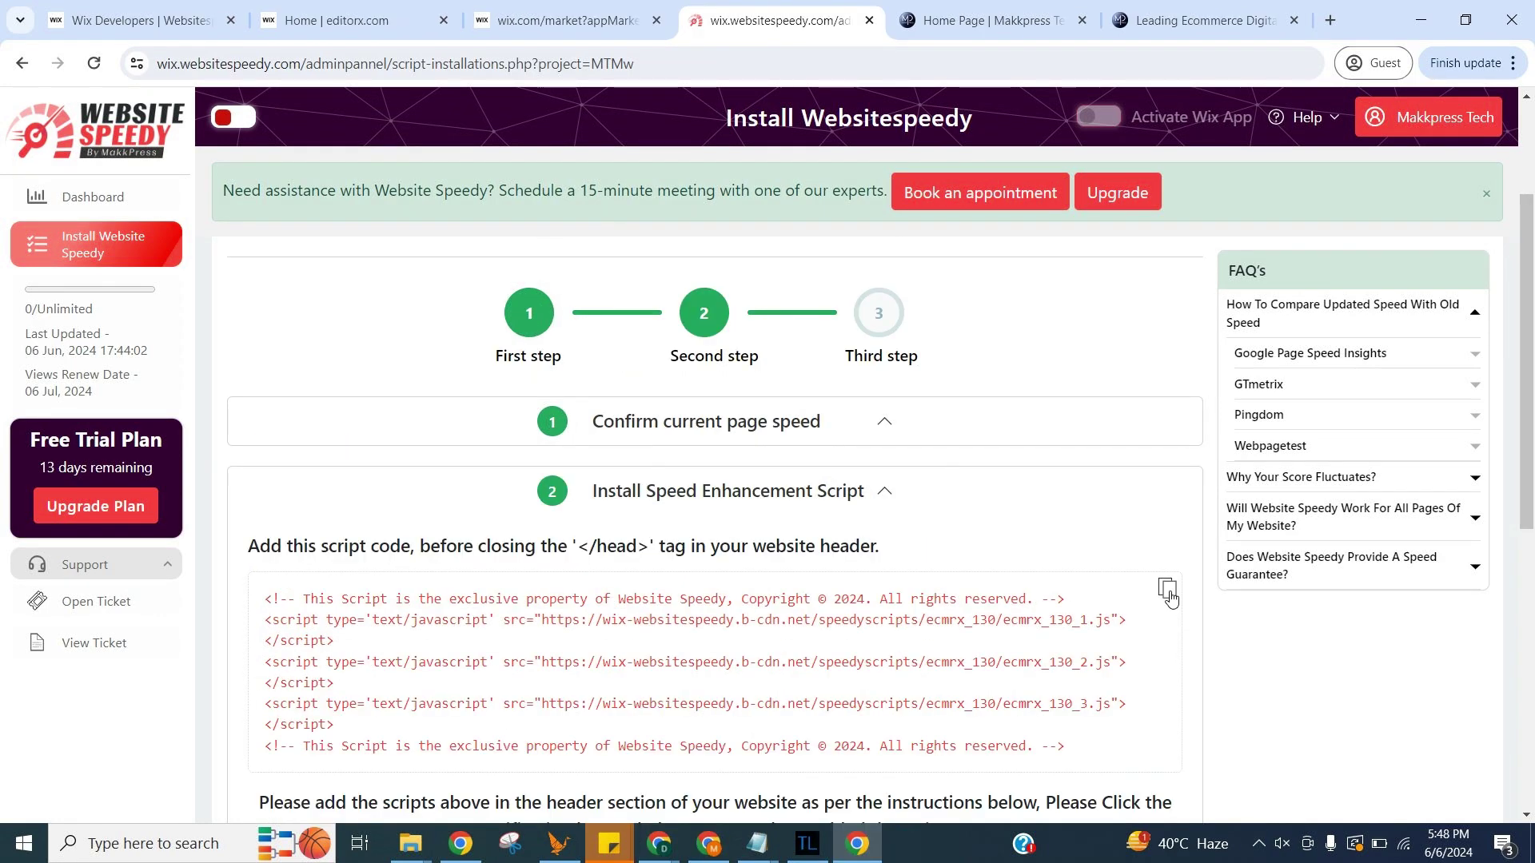
Copy the Website Speedy speed-enhancement script code to the clipboard
{"action": "left_click", "coordinate": [1166, 587]}
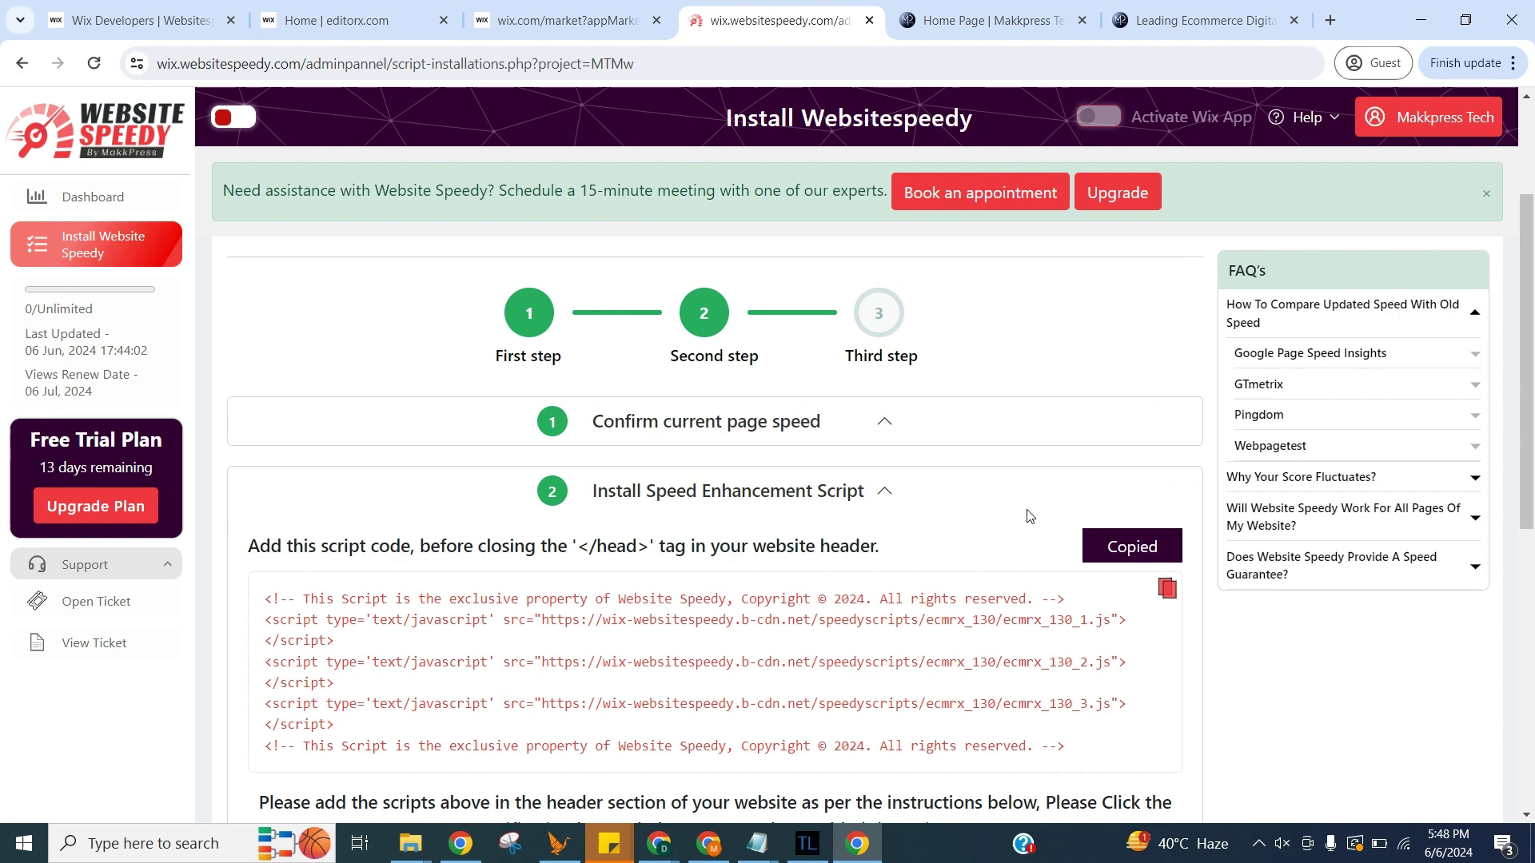
Save the pasted script as an all-pages custom code snippet named Websitespeedy, then list installed apps
{"action": "left_click", "coordinate": [363, 19]}
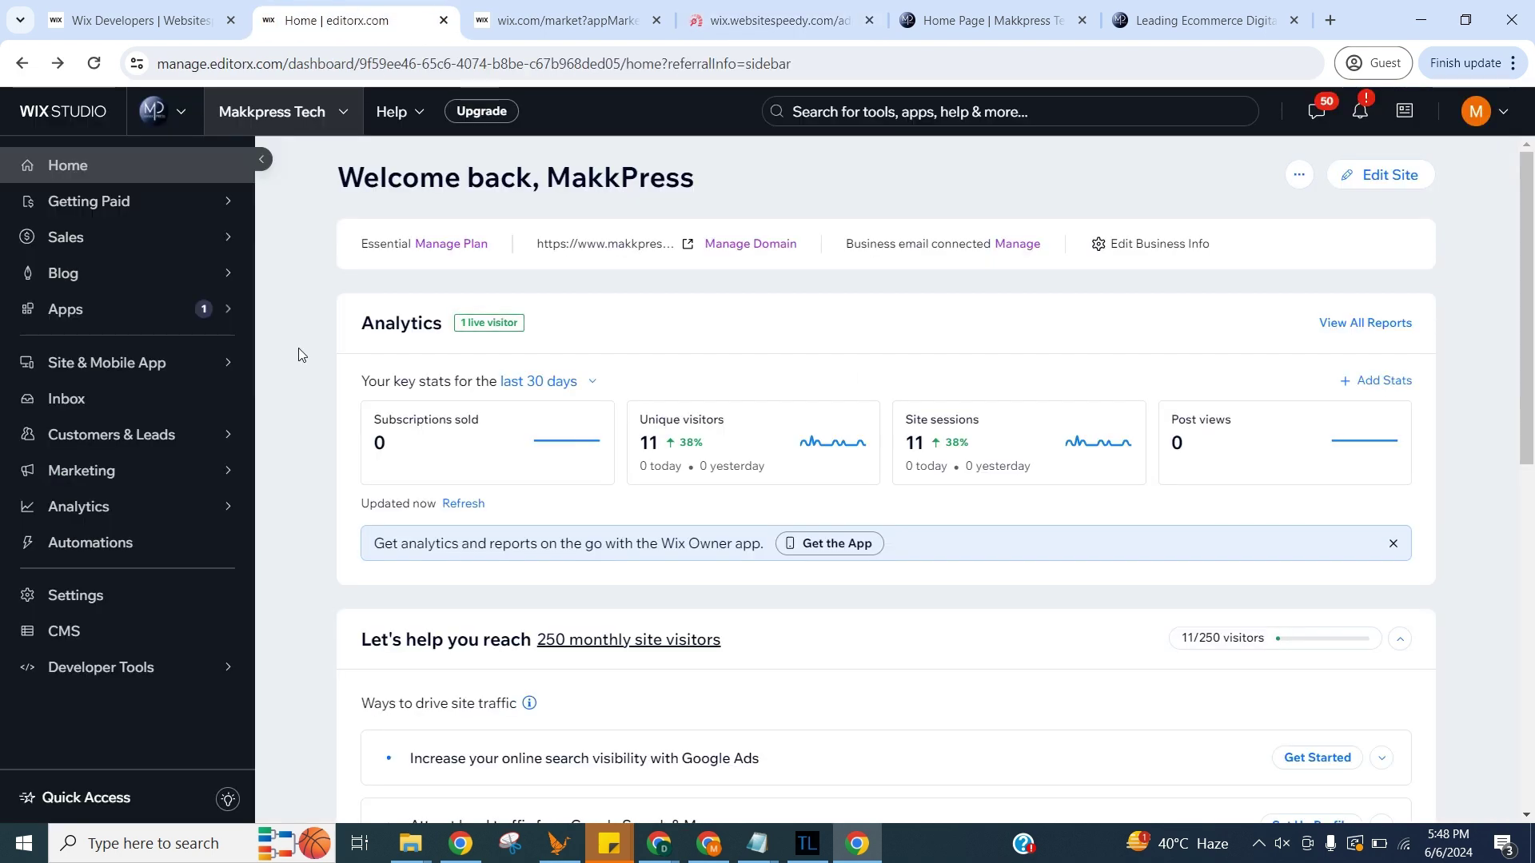
{"action": "left_click", "coordinate": [75, 595]}
{"action": "scroll", "coordinate": [315, 566], "scroll_direction": "down", "scroll_amount": 5}
{"action": "left_click", "coordinate": [404, 631]}
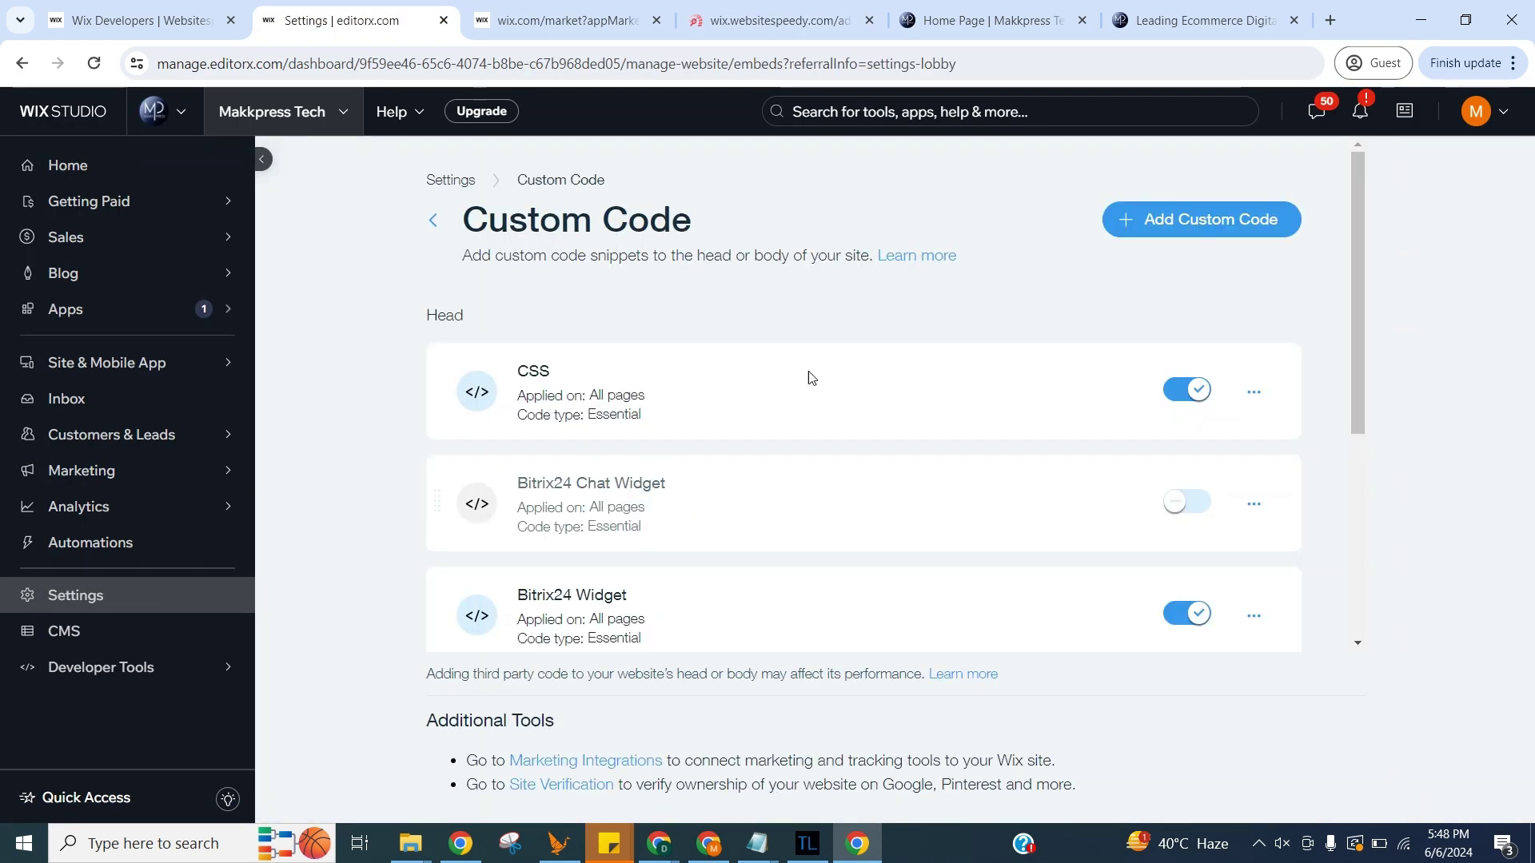
{"action": "left_click", "coordinate": [1200, 218]}
{"action": "key", "text": "ctrl+v"}
{"action": "triple_click", "coordinate": [737, 431]}
{"action": "type", "text": "Websitespeedy"}
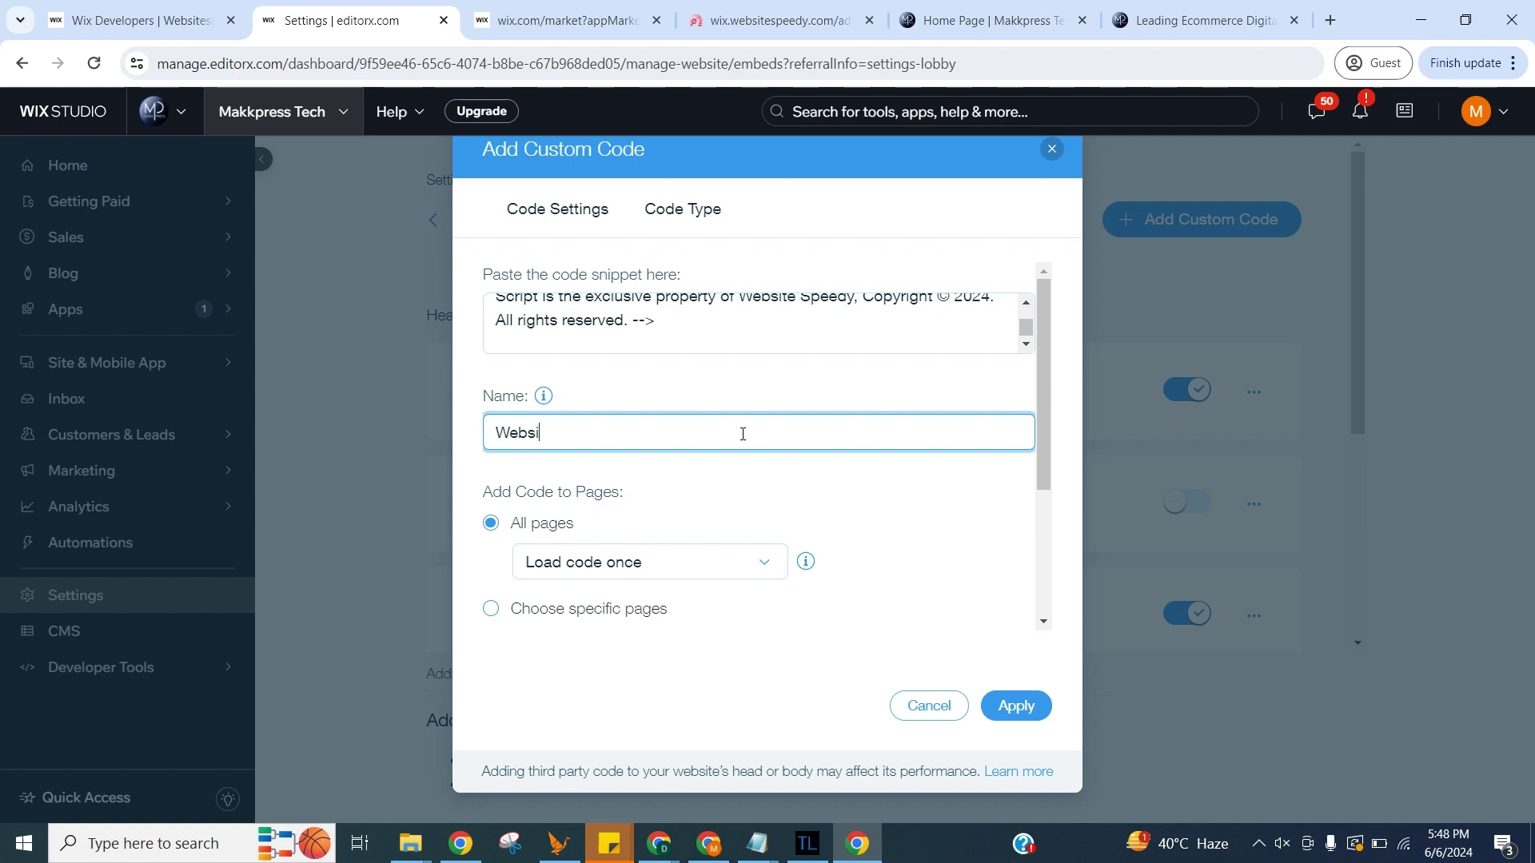
{"action": "left_click", "coordinate": [1016, 705]}
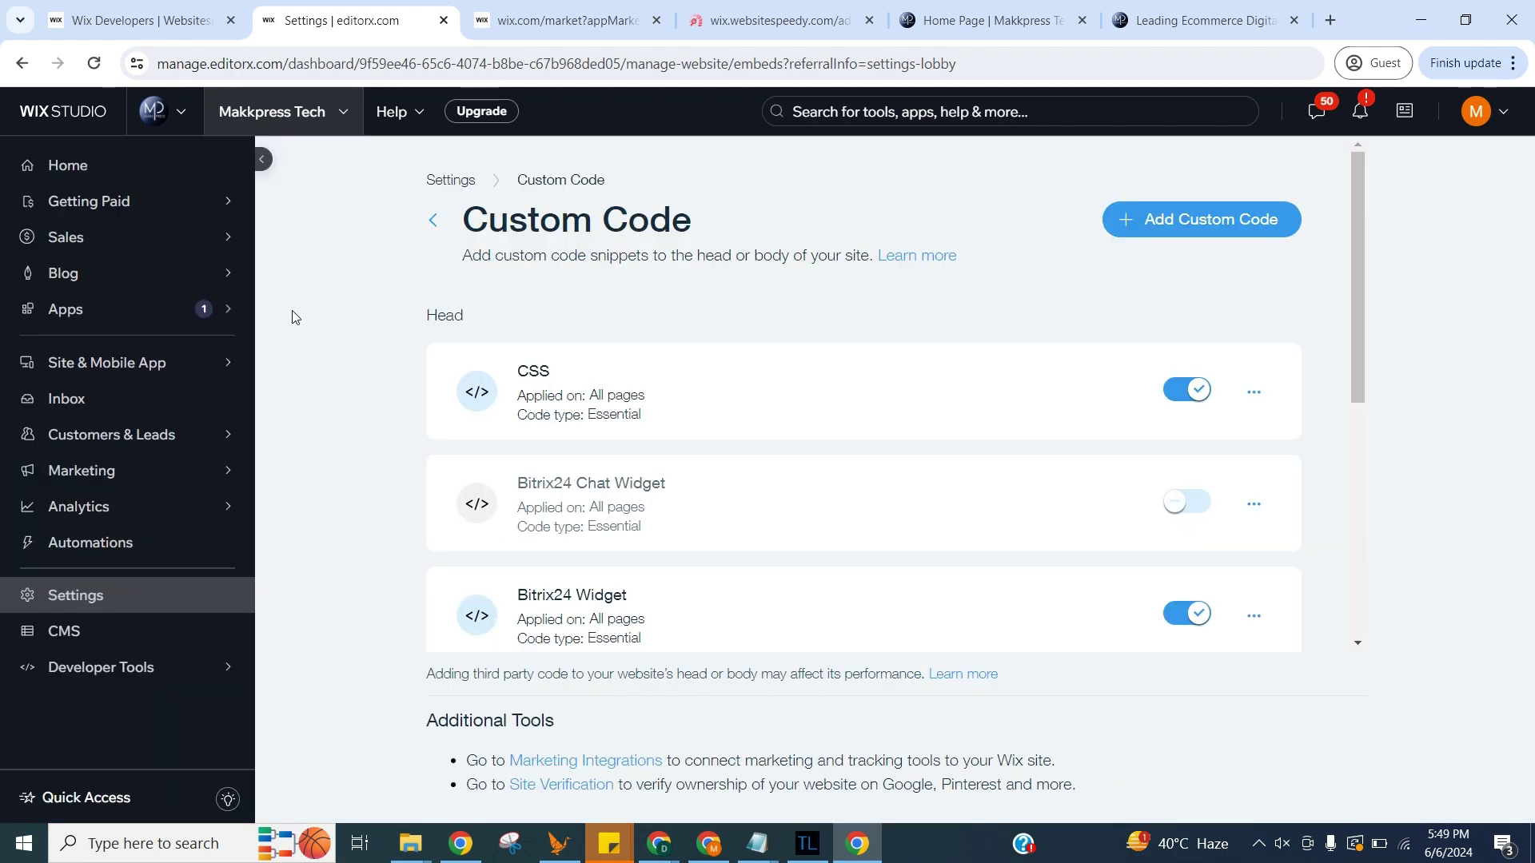
{"action": "left_click", "coordinate": [66, 310]}
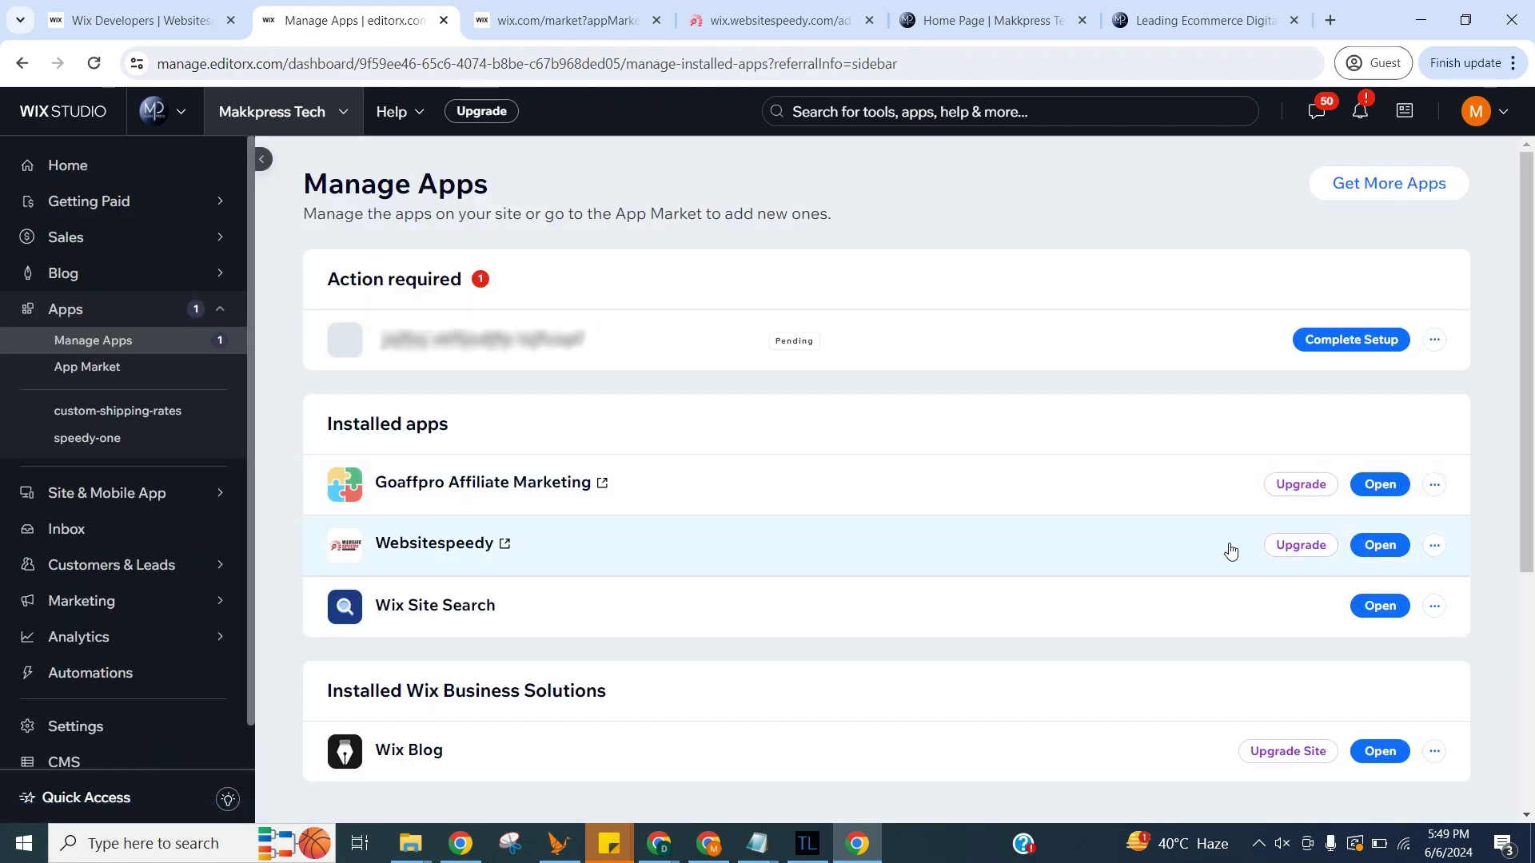
Open Websitespeedy from Manage Apps, verify the script installation and dismiss the success message
{"action": "left_click", "coordinate": [1379, 544]}
{"action": "scroll", "coordinate": [767, 540], "scroll_direction": "down", "scroll_amount": 5}
{"action": "left_click", "coordinate": [743, 540]}
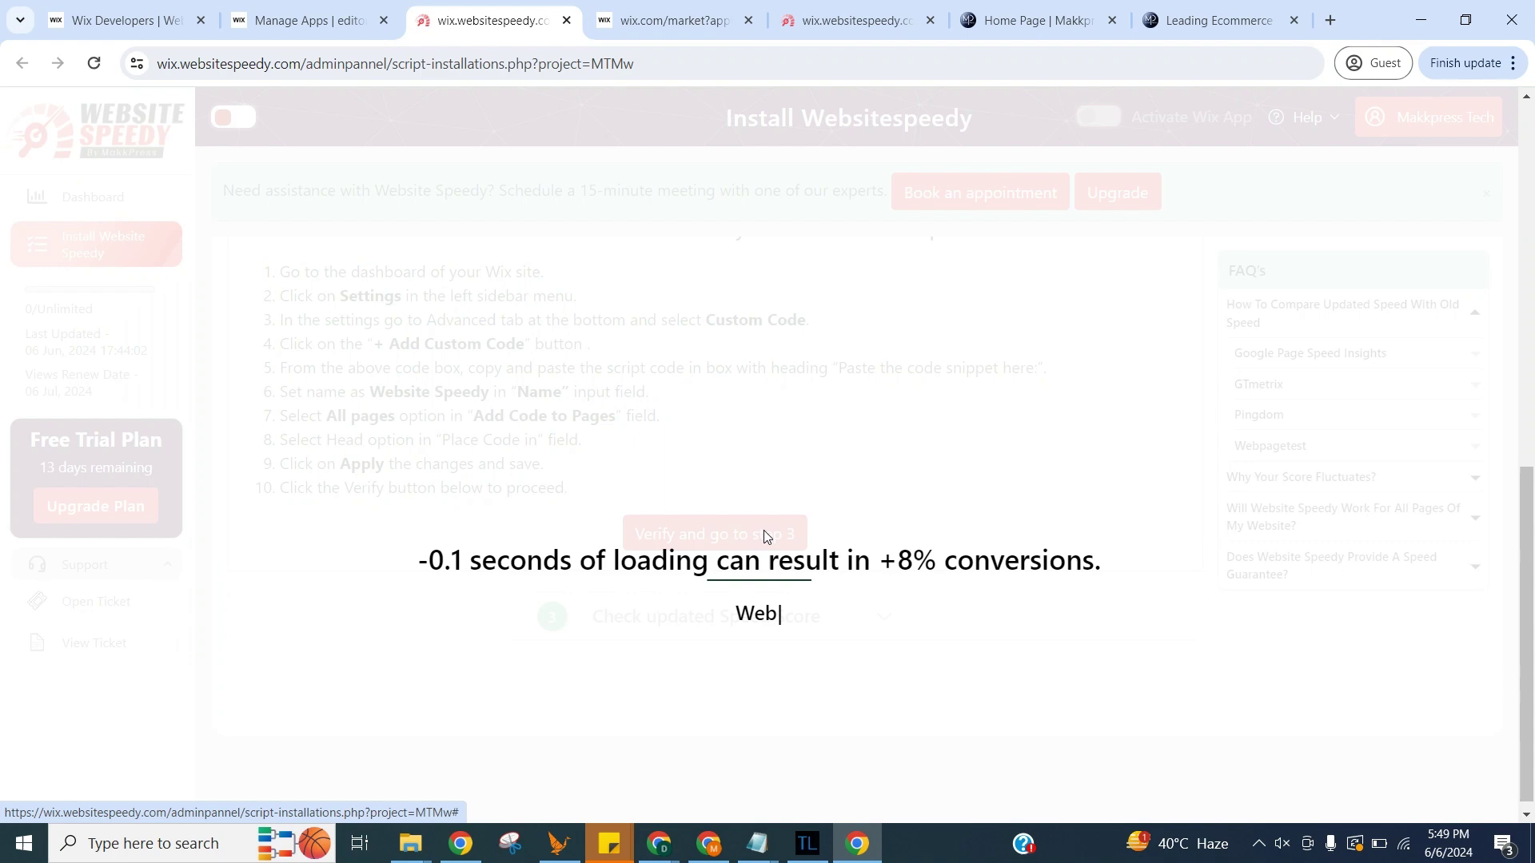
{"action": "left_click", "coordinate": [777, 584]}
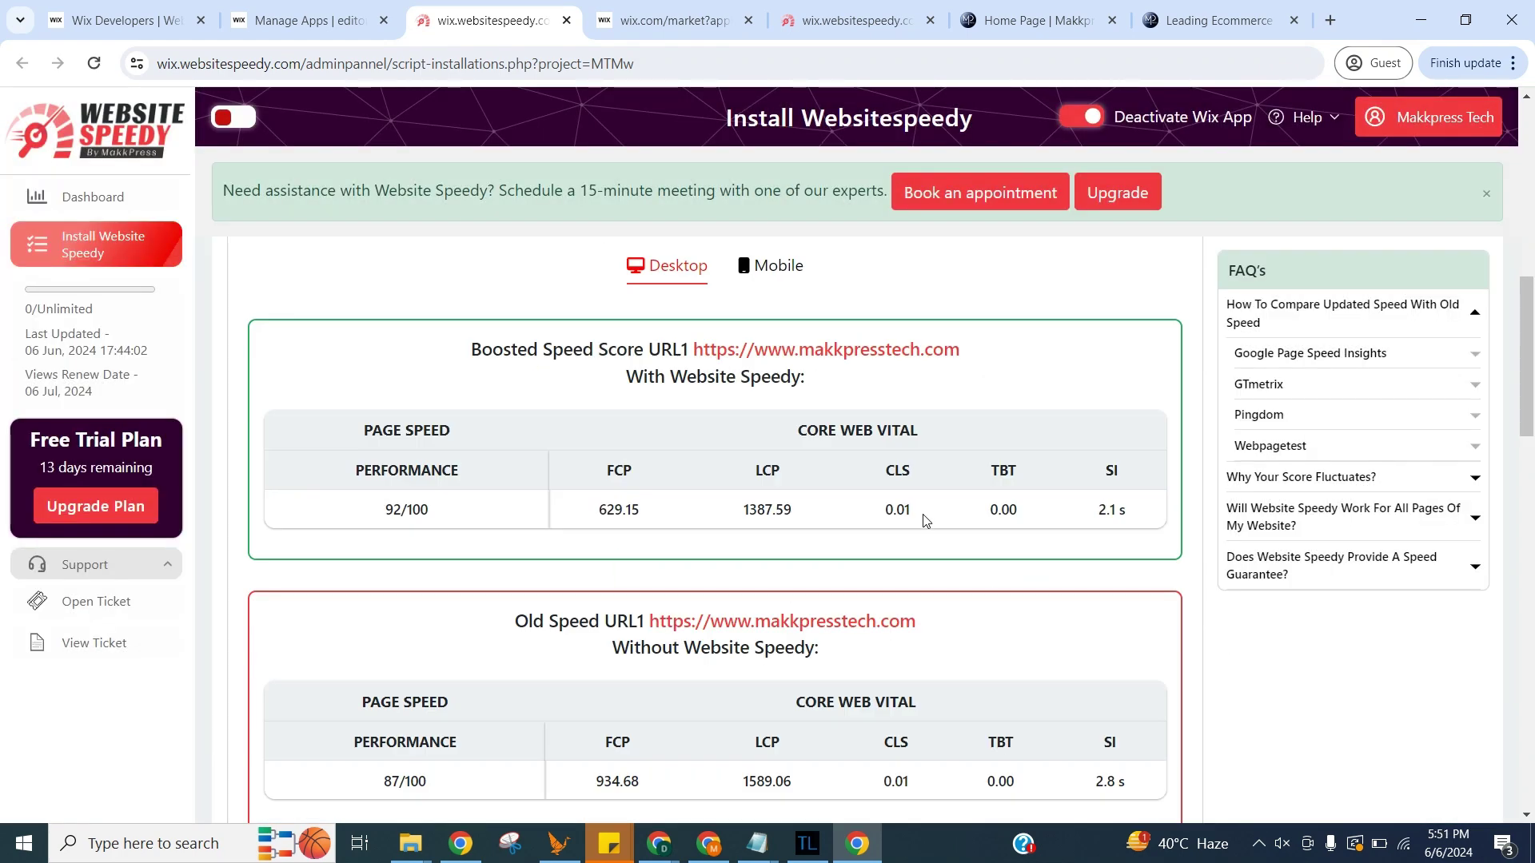
{"action": "scroll", "coordinate": [923, 519], "scroll_direction": "down", "scroll_amount": 4}
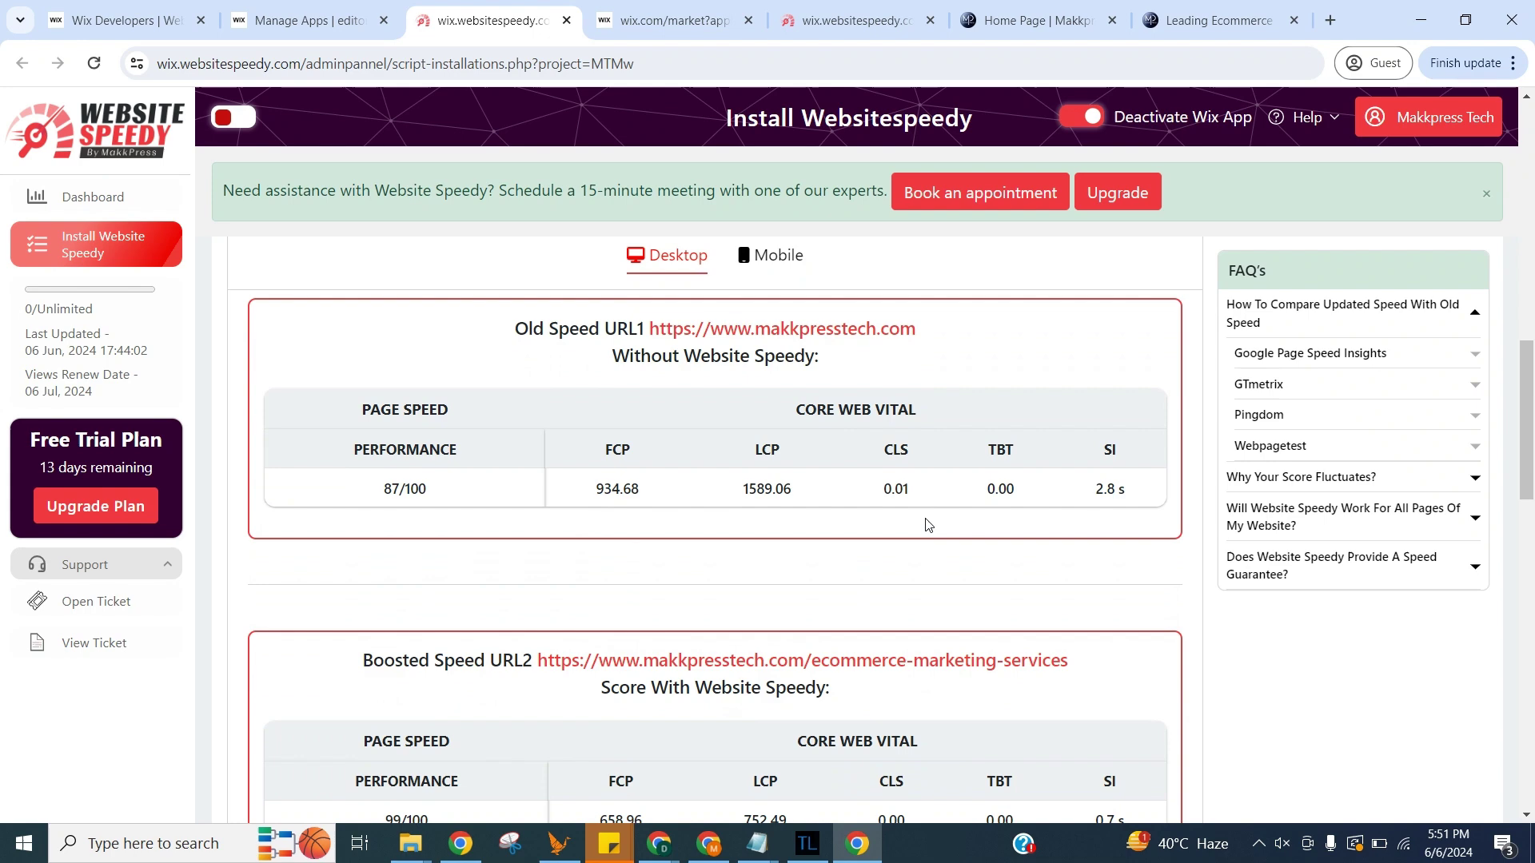
{"action": "scroll", "coordinate": [924, 520], "scroll_direction": "down", "scroll_amount": 3}
{"action": "scroll", "coordinate": [931, 529], "scroll_direction": "down", "scroll_amount": 3}
{"action": "scroll", "coordinate": [931, 527], "scroll_direction": "down", "scroll_amount": 4}
{"action": "scroll", "coordinate": [930, 528], "scroll_direction": "down", "scroll_amount": 3}
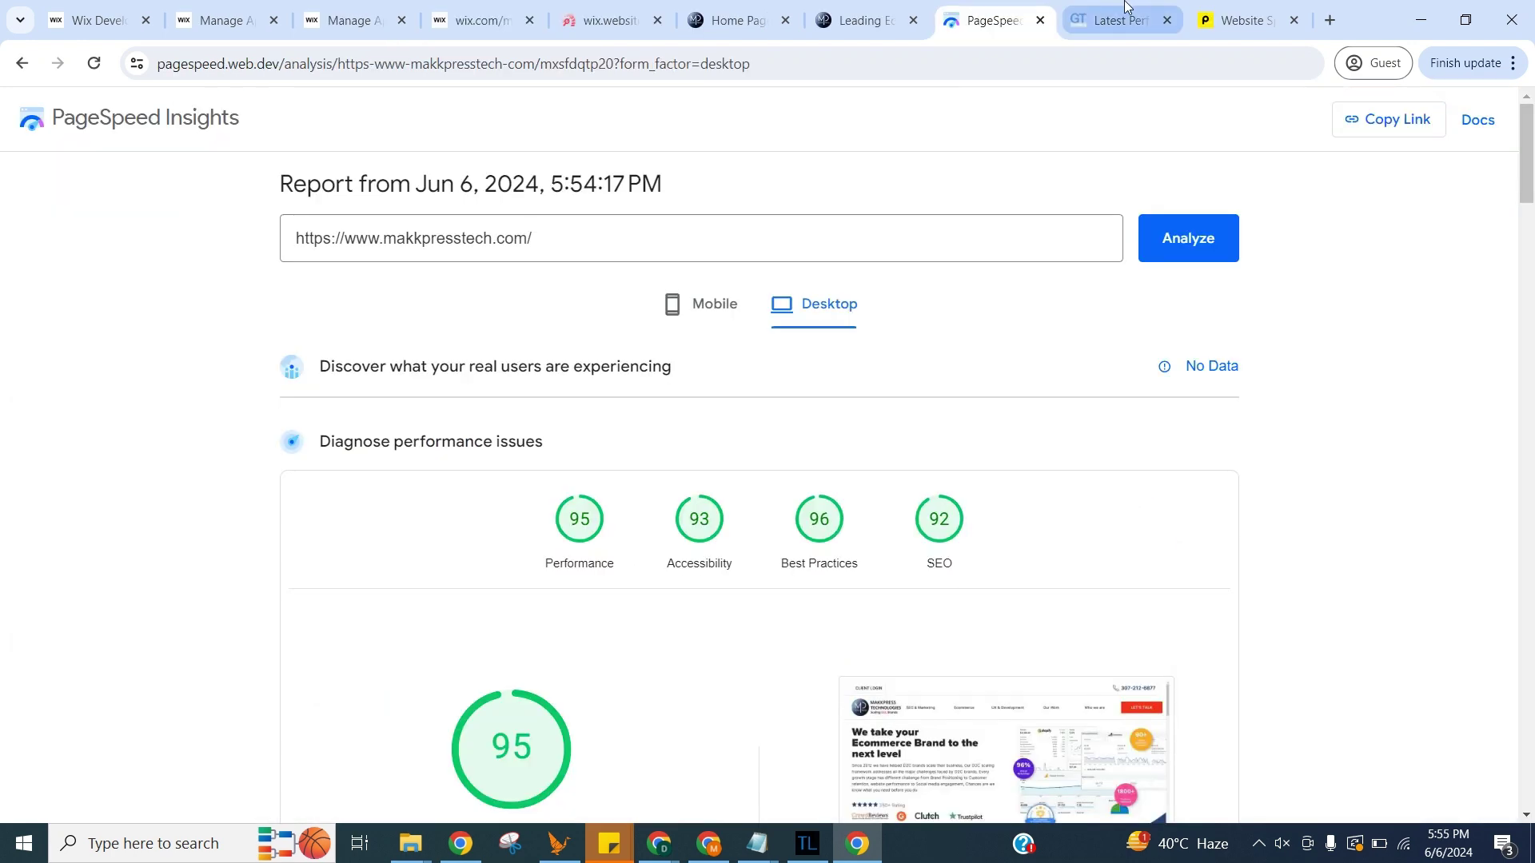
Check the updated GTmetrix A-grade report, then view the Pingdom test results
{"action": "left_click", "coordinate": [1118, 20]}
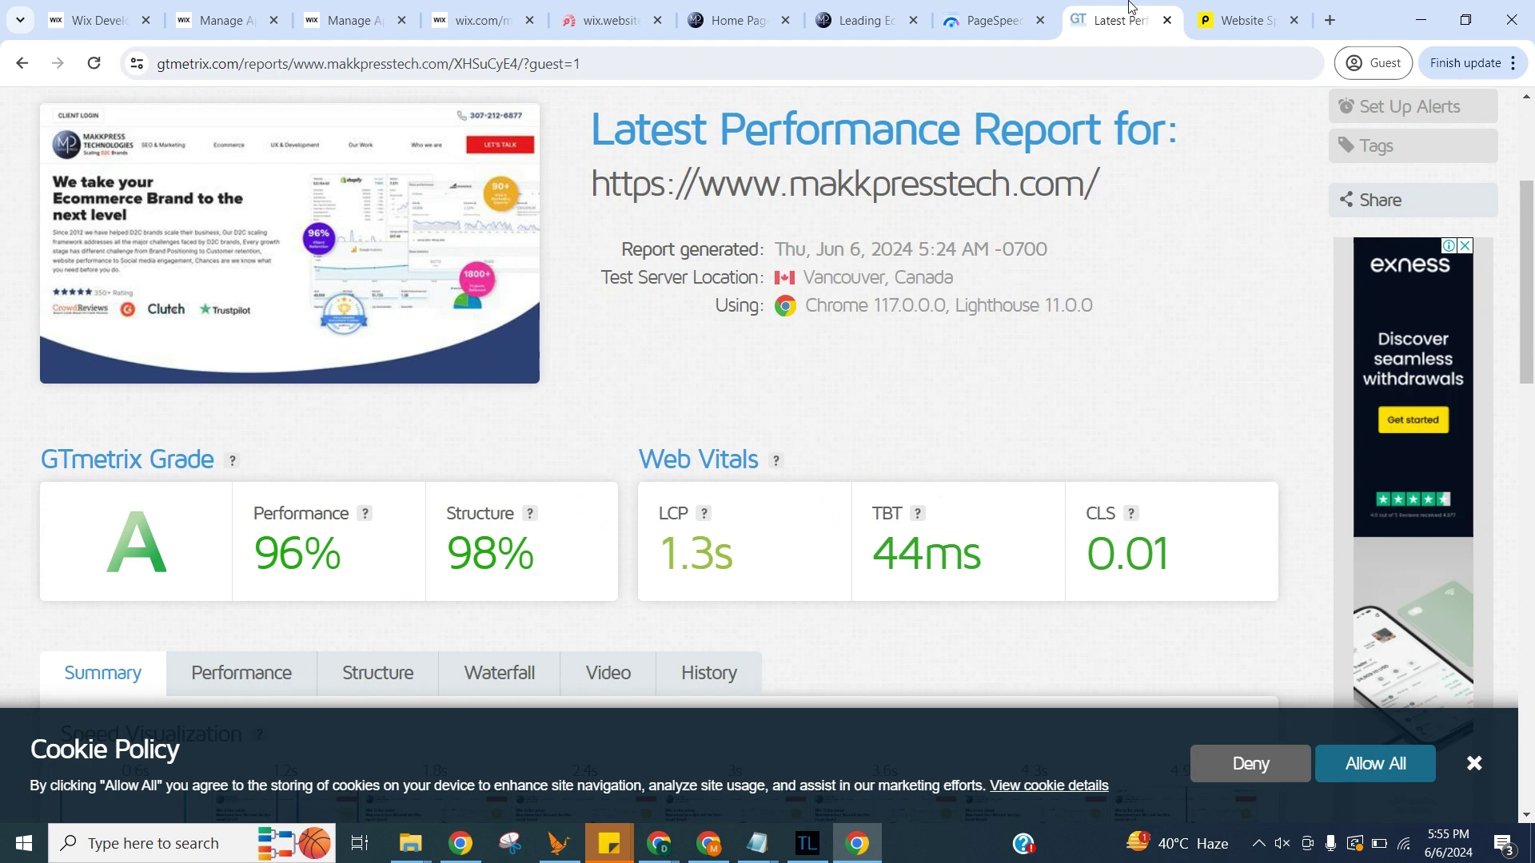
{"action": "left_click", "coordinate": [1240, 19]}
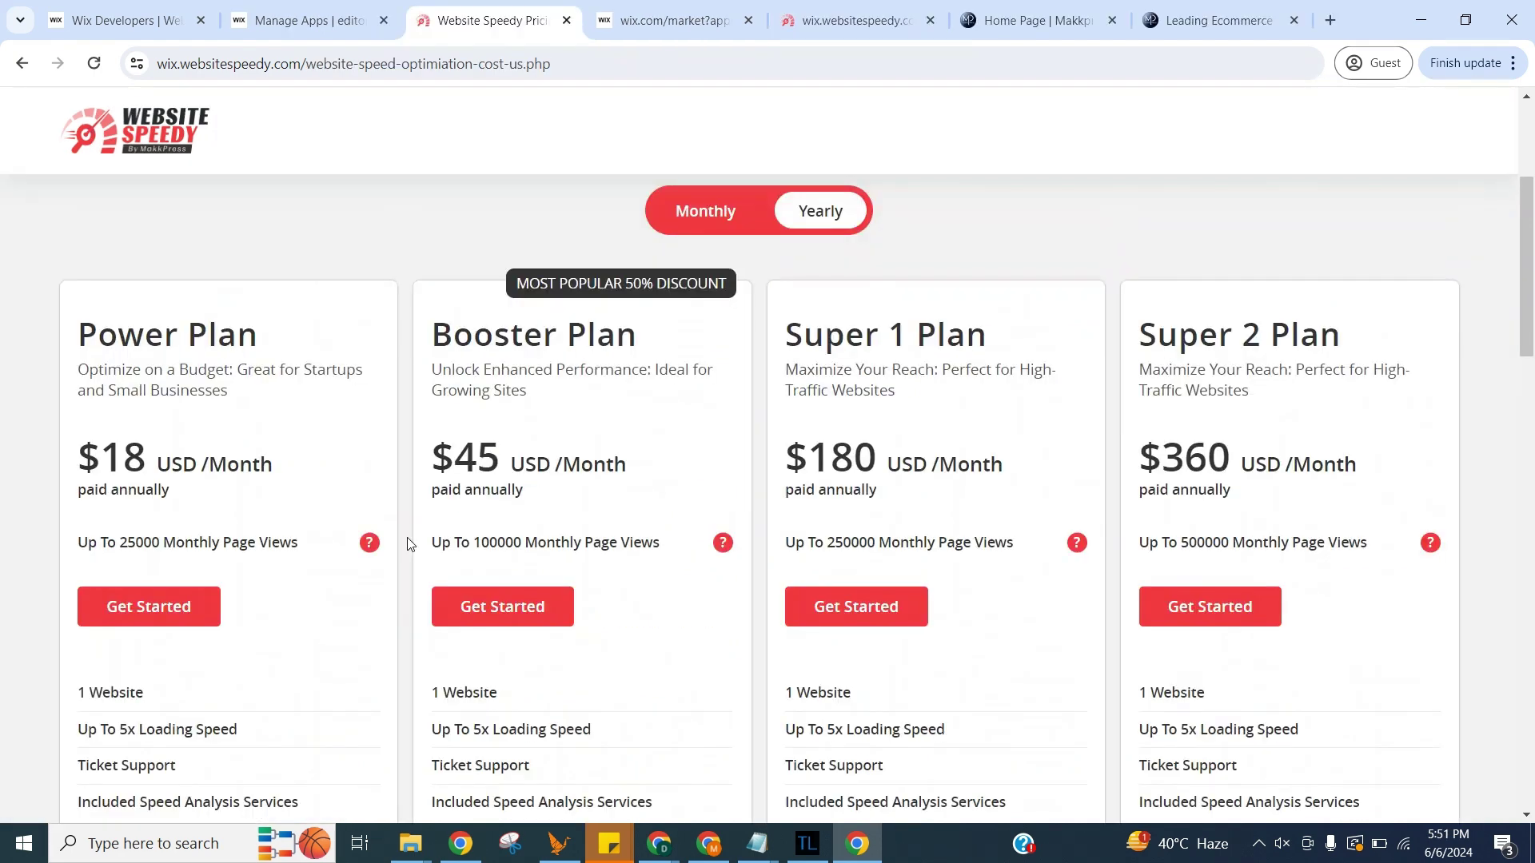
Purchase the Websitespeedy Power plan with monthly billing through checkout
{"action": "left_click", "coordinate": [150, 606]}
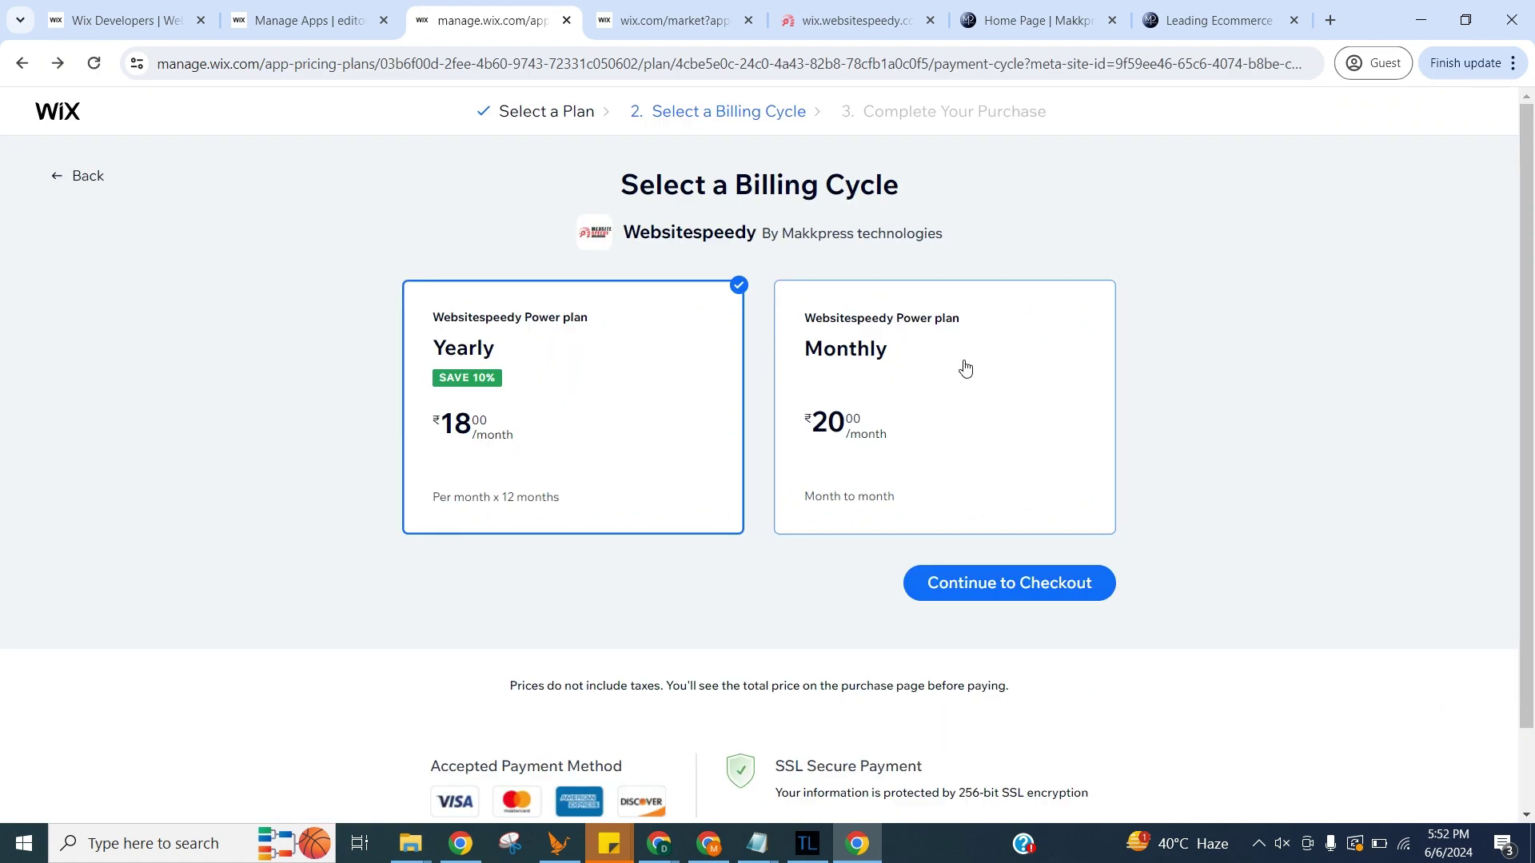
{"action": "left_click", "coordinate": [963, 369]}
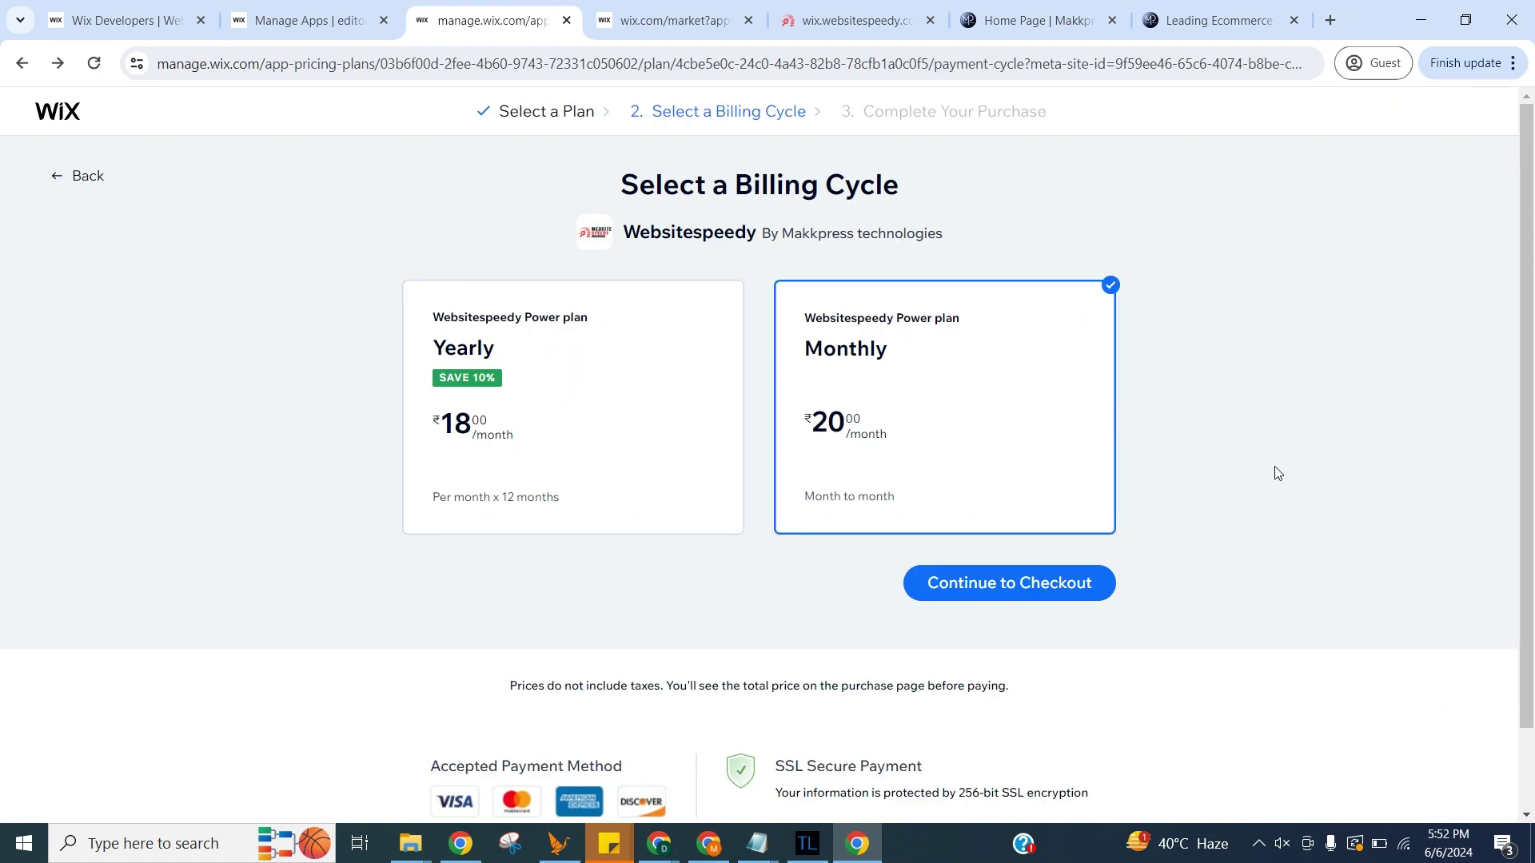
{"action": "left_click", "coordinate": [1008, 582]}
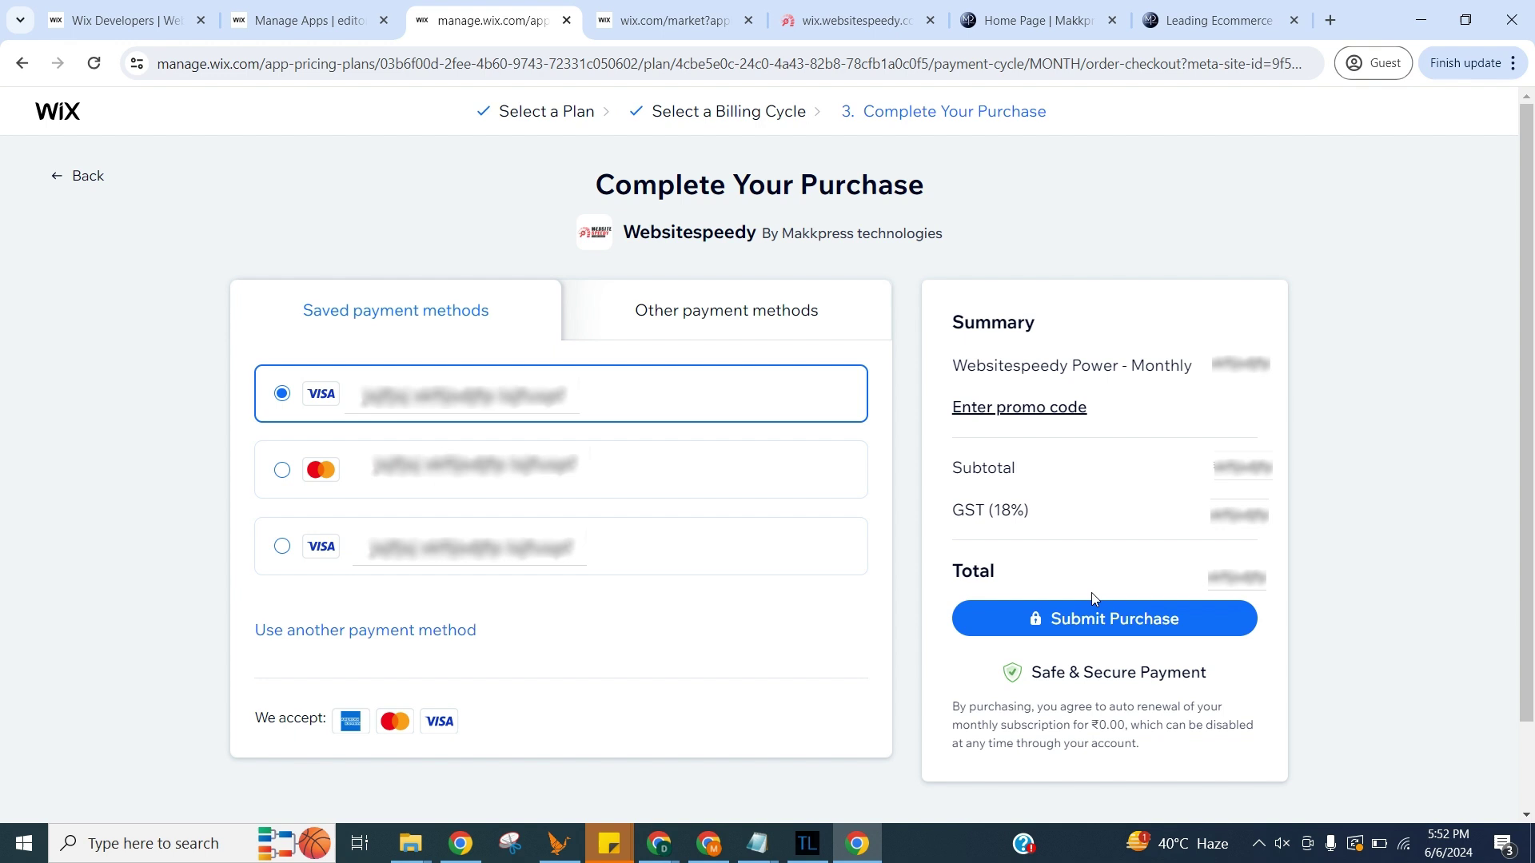
{"action": "left_click", "coordinate": [1097, 618]}
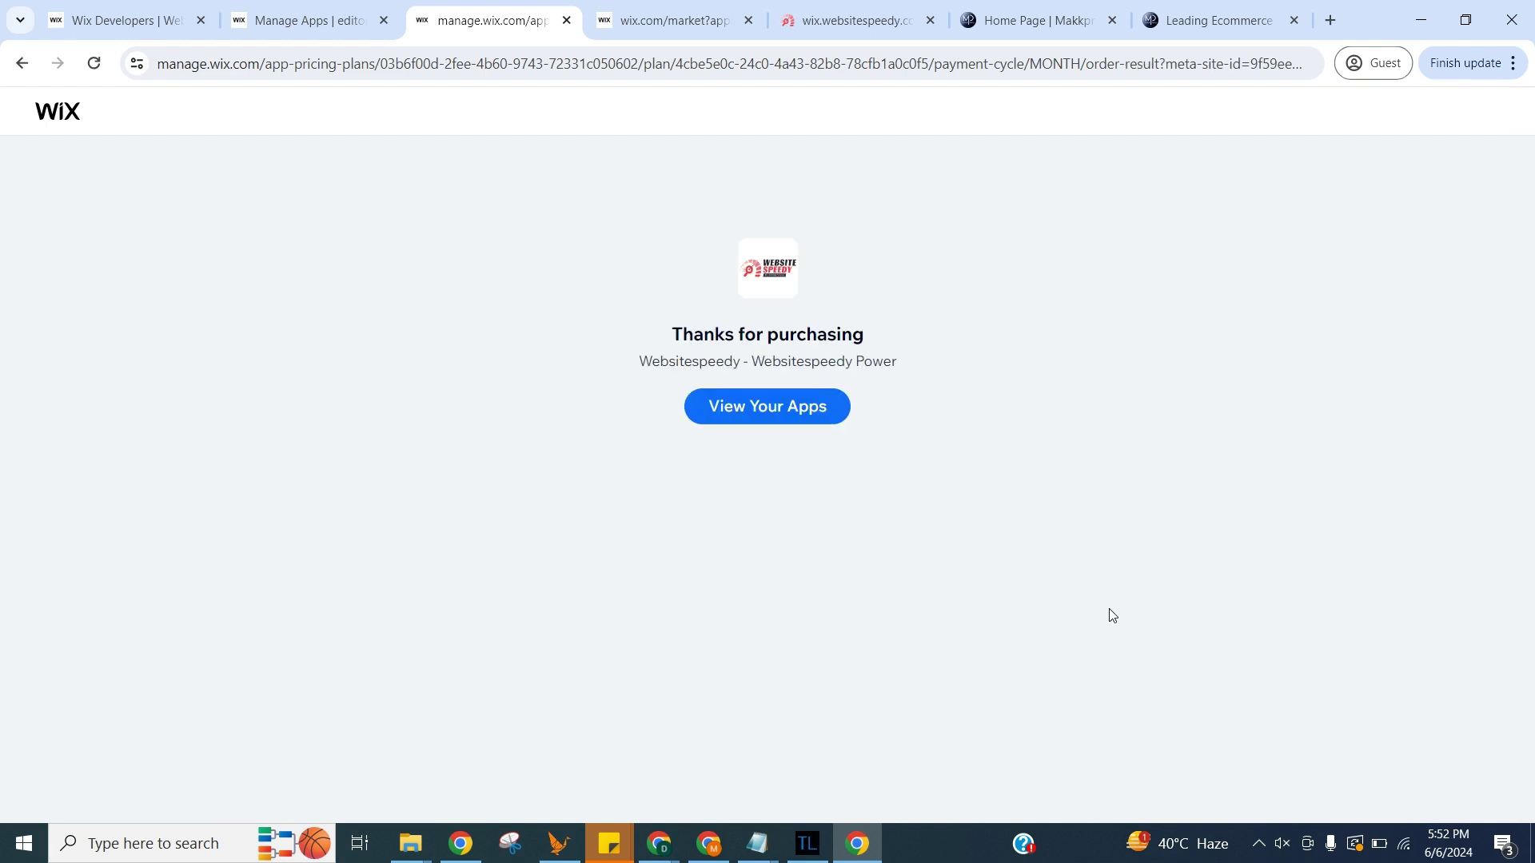